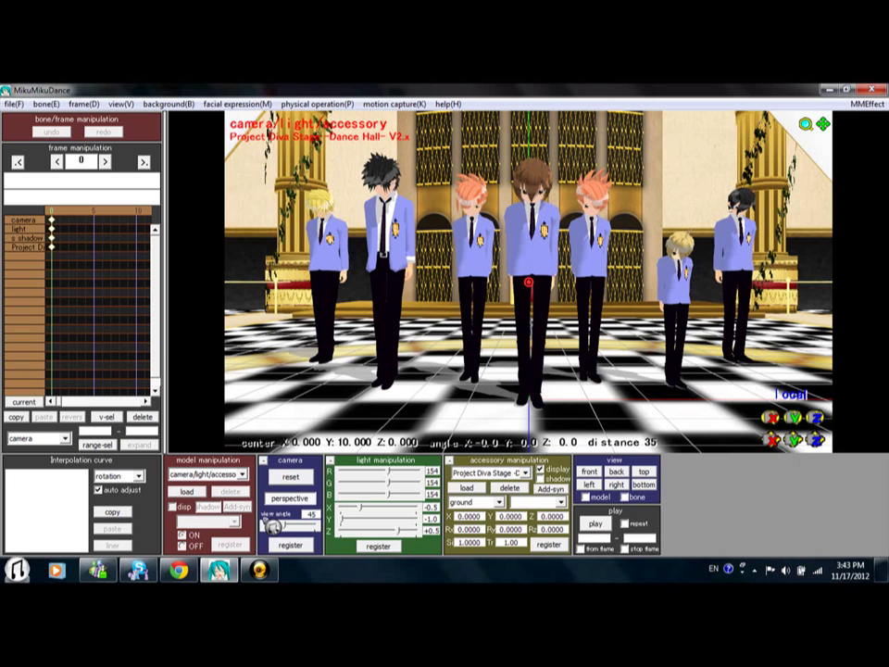
- Bring Chrome's '[MMD Newcomers]Ouran Love and Joy' YouTube page in front of MikuMikuDance
left_click(179, 569)
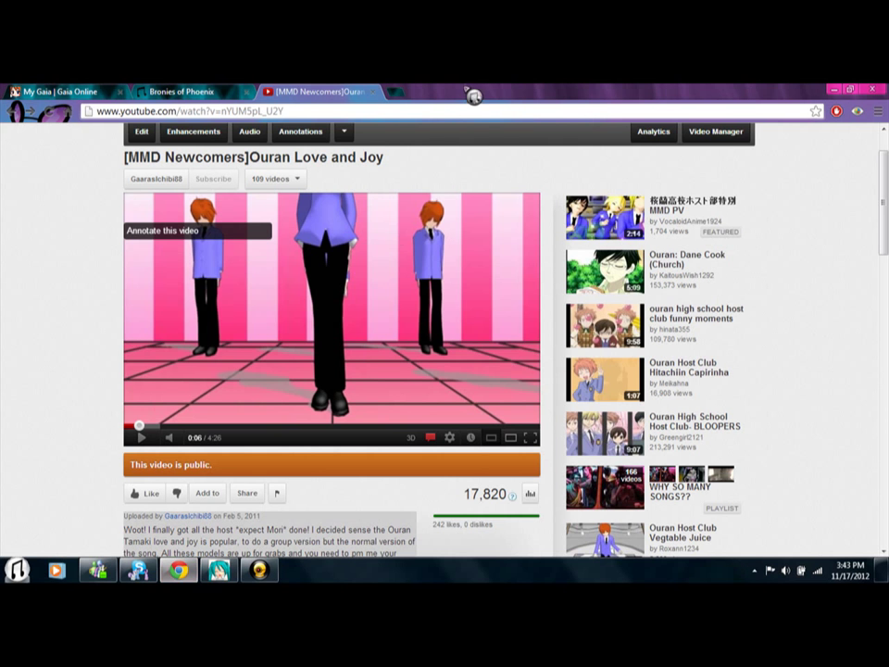
left_click(396, 92)
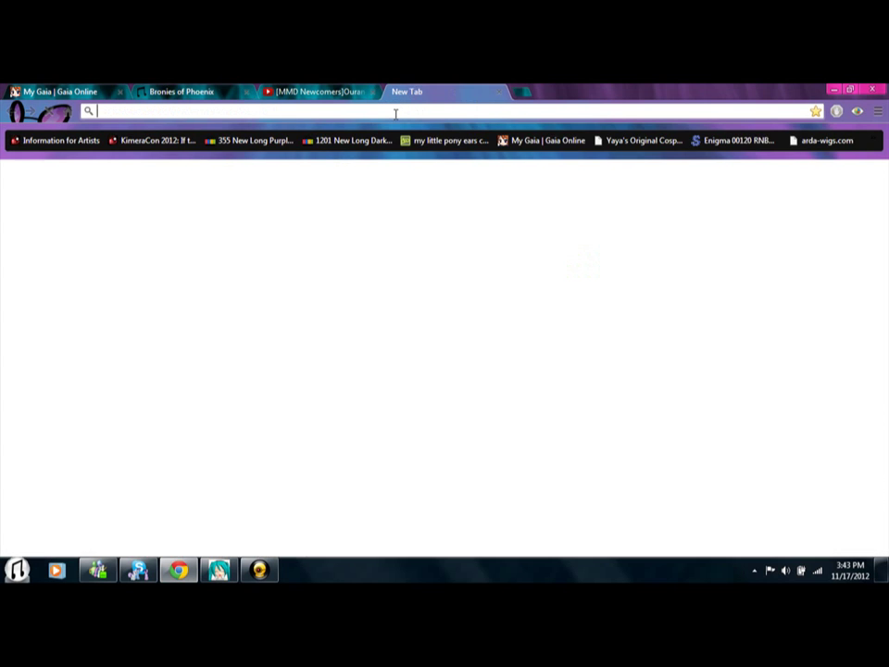
type("www.google.com")
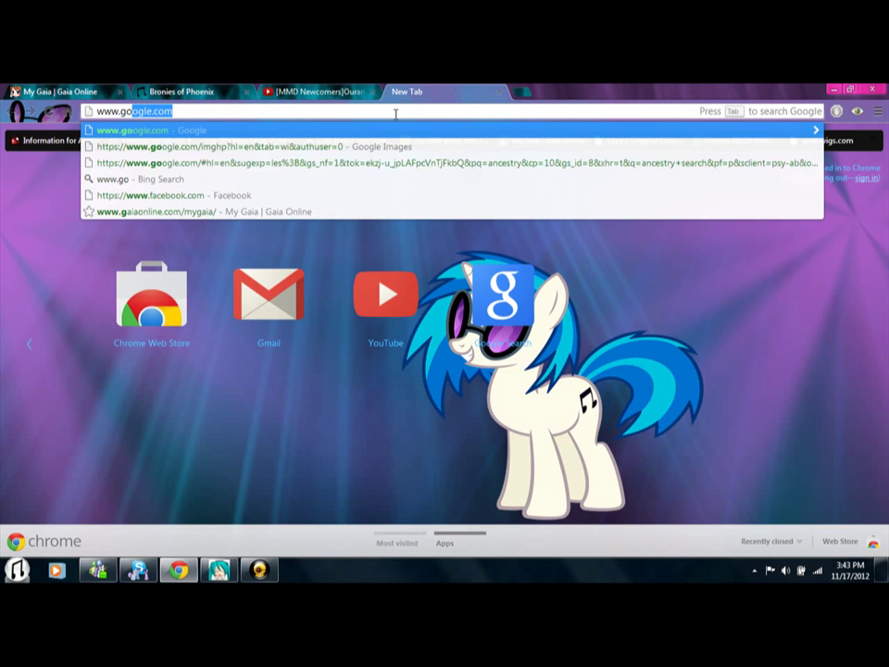
key("Return")
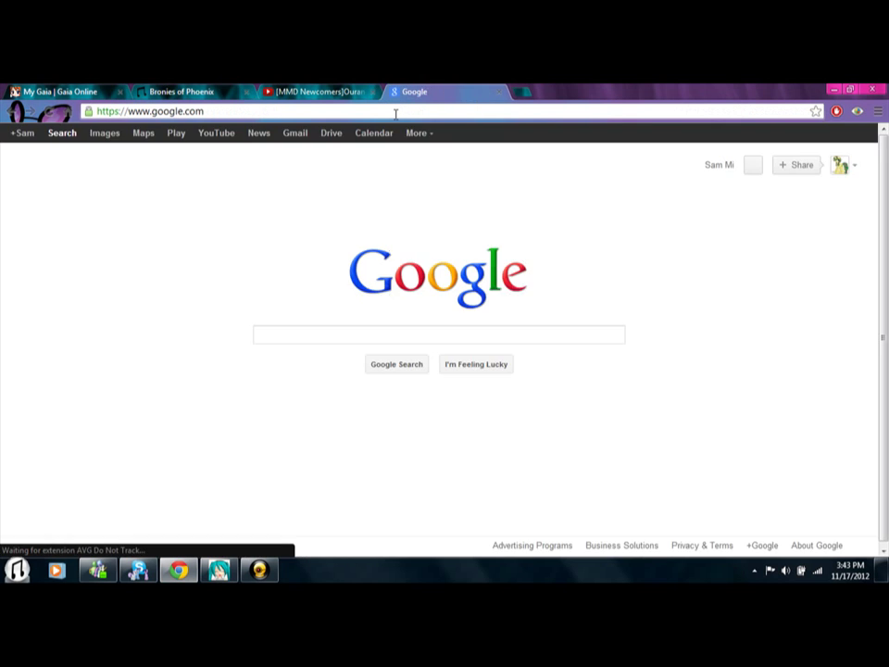
- Search Google for 'miku miku effects' and skim the results
type("miku mi")
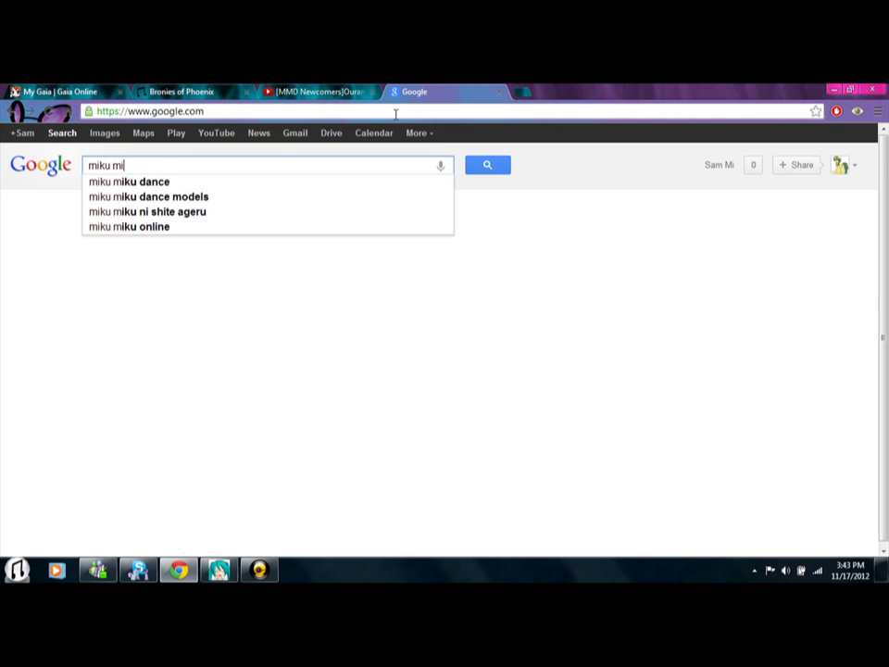
type("ku")
type("d")
key("BackSpace")
type("effects")
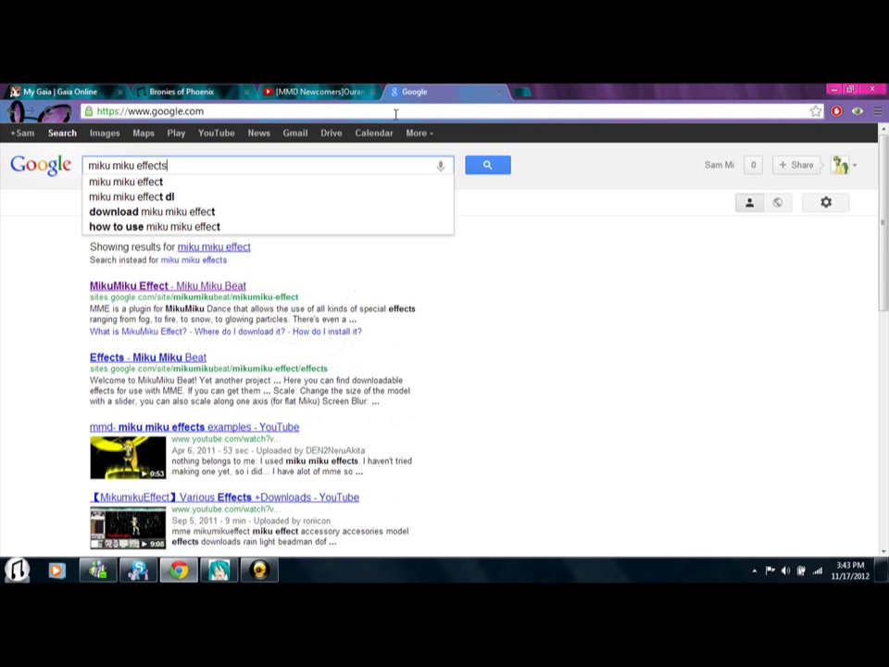
key("Return")
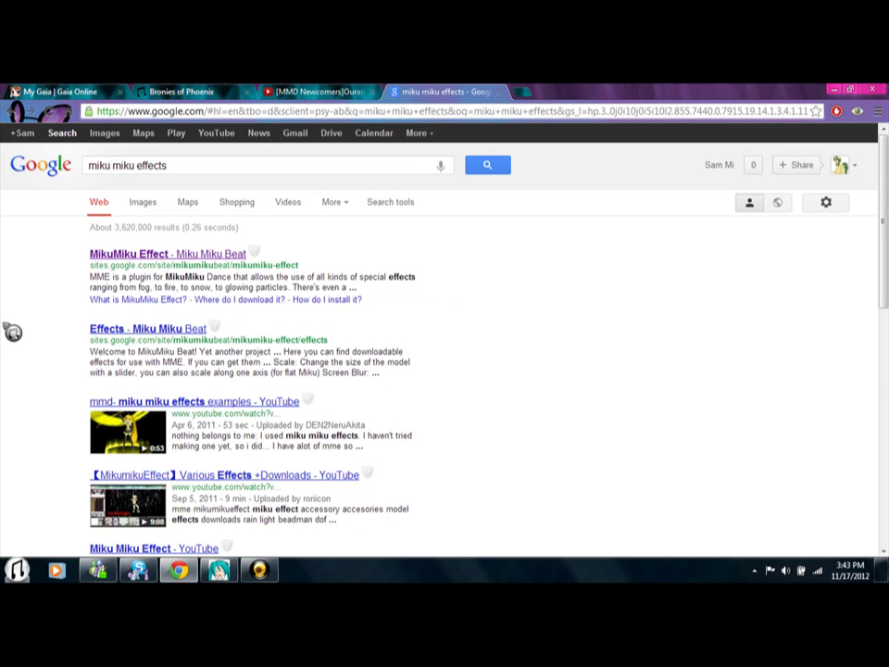
scroll(13, 332, "down", 4)
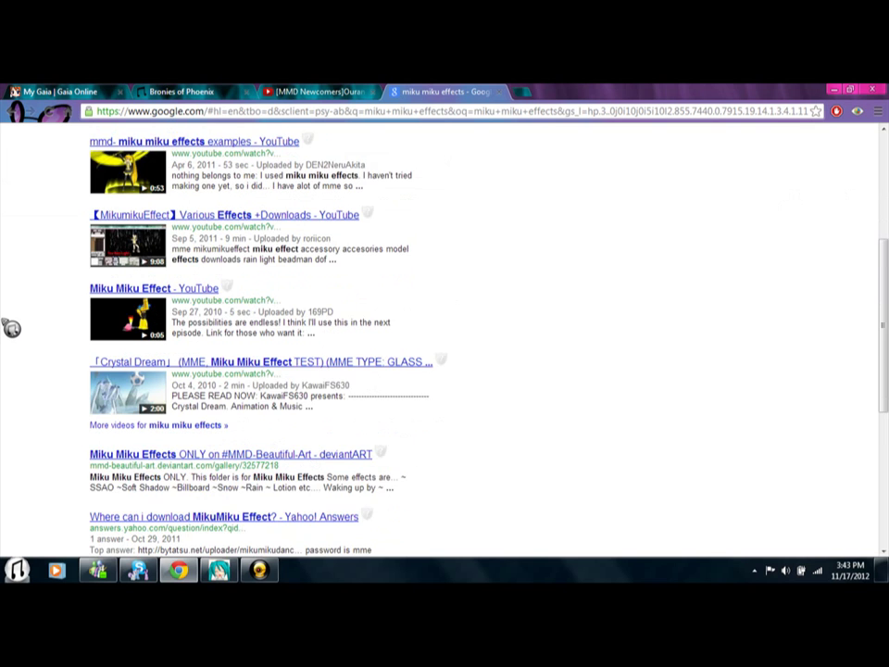
scroll(11, 328, "down", 1)
scroll(13, 328, "up", 5)
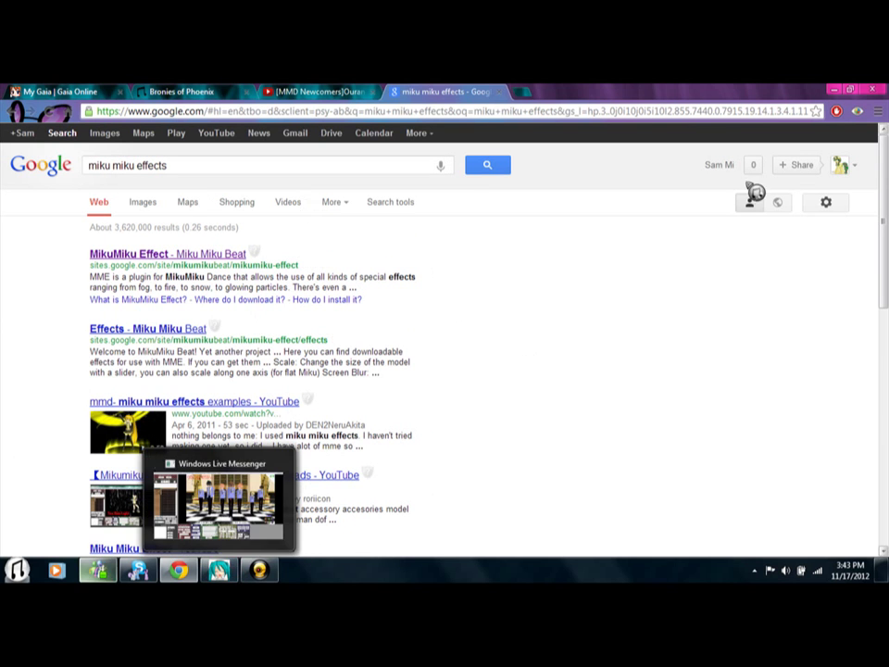
left_click(17, 570)
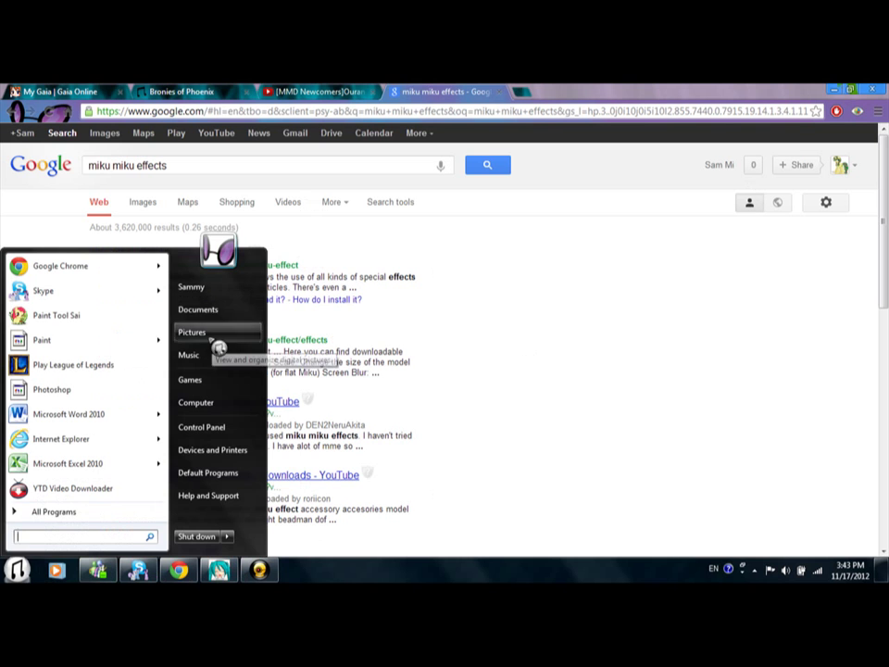
left_click(219, 312)
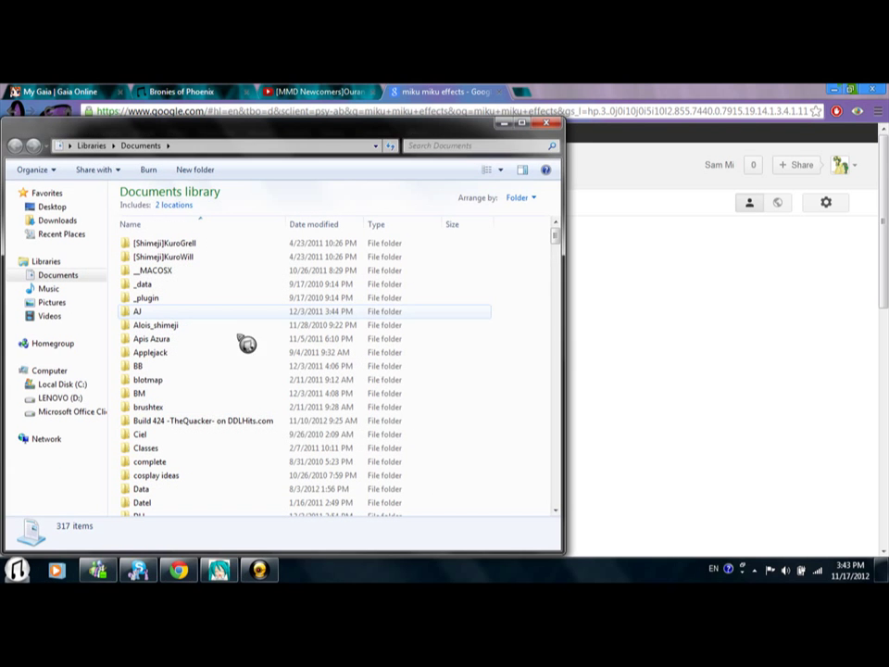
left_click_drag(559, 241, 558, 272)
double_click(206, 324)
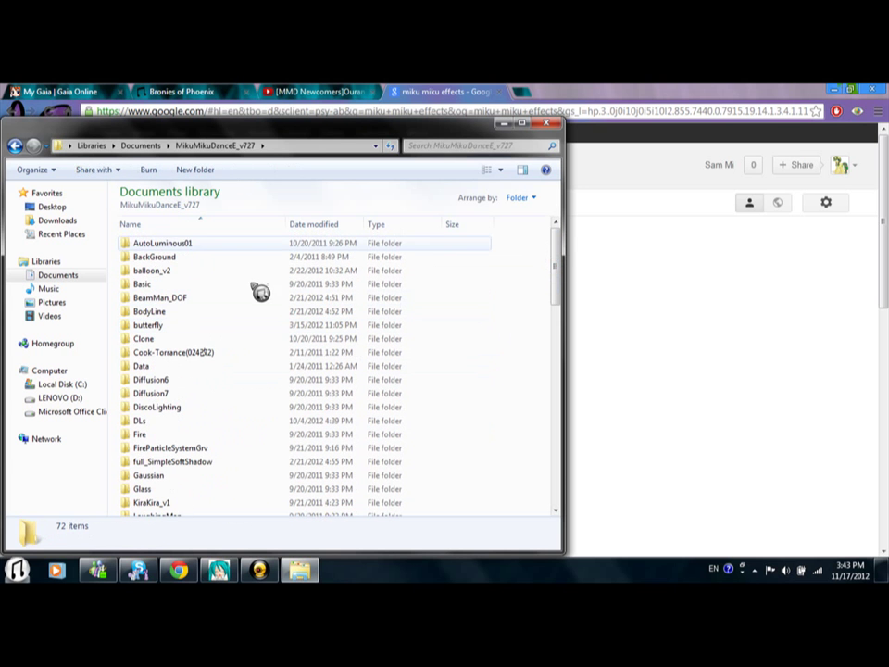
scroll(234, 383, "down", 17)
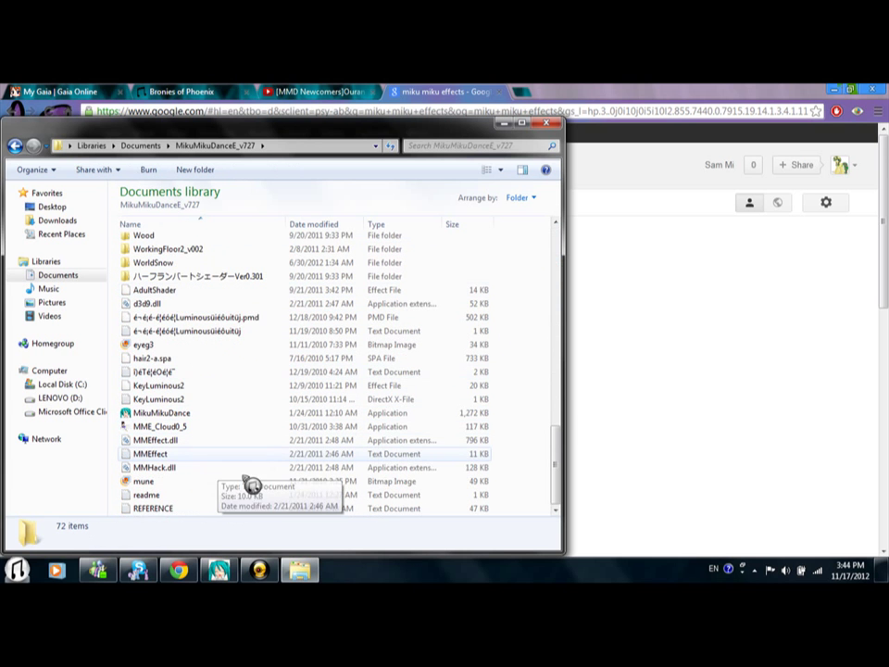
scroll(223, 488, "up", 18)
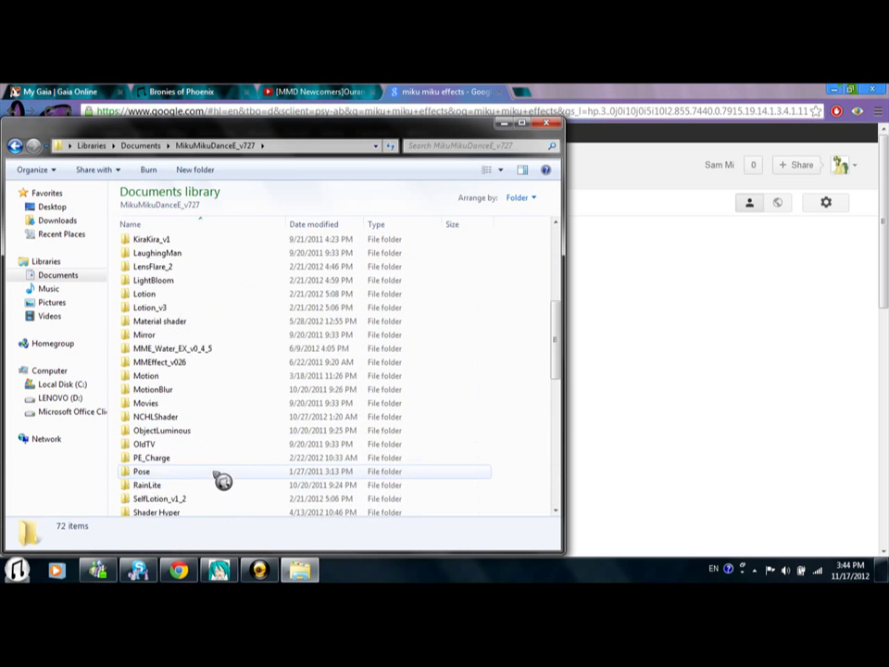
left_click(546, 123)
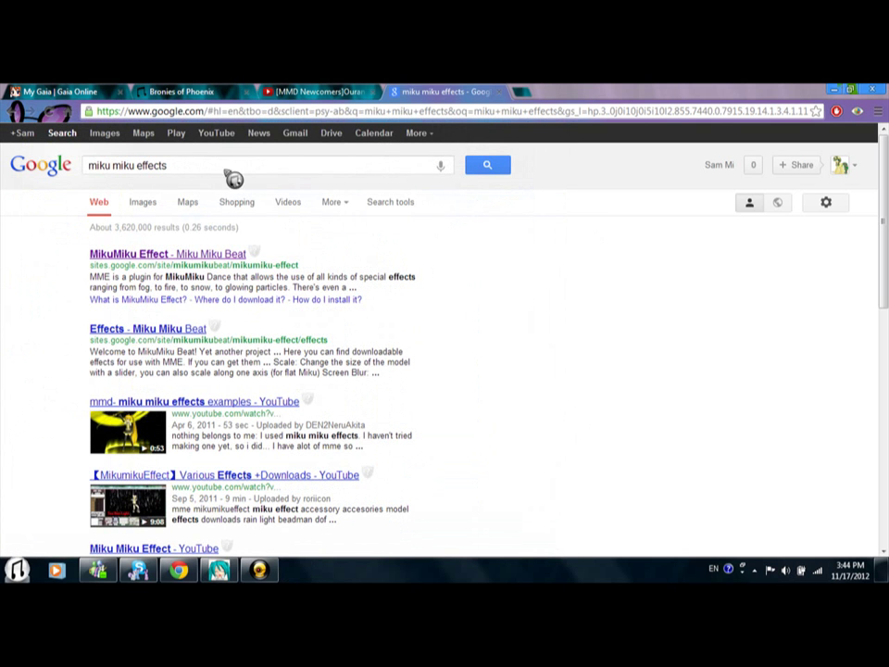
- Leave the 'miku miku effects' results and switch back to the MikuMikuDance window
left_click(199, 163)
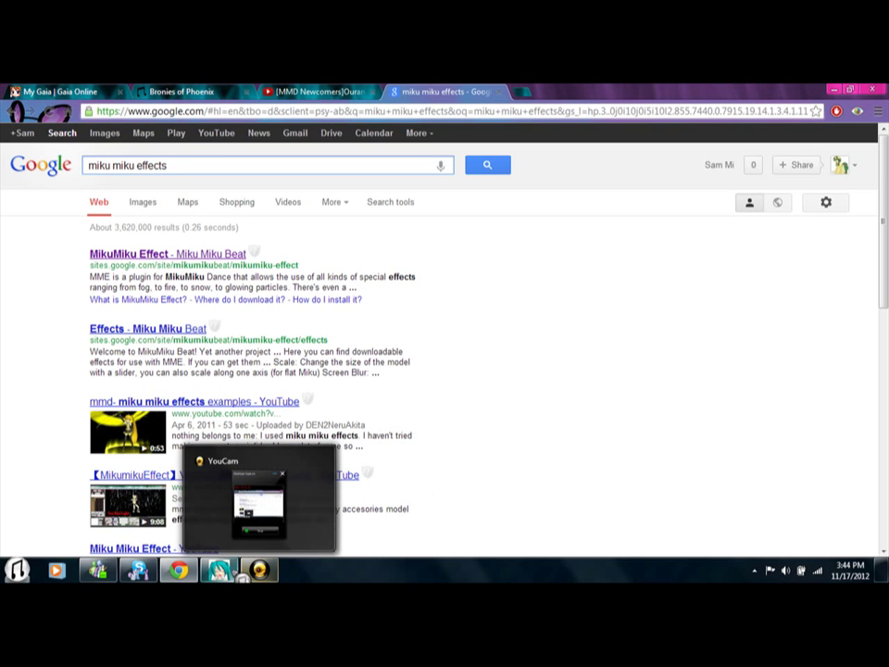
mouse_move(222, 572)
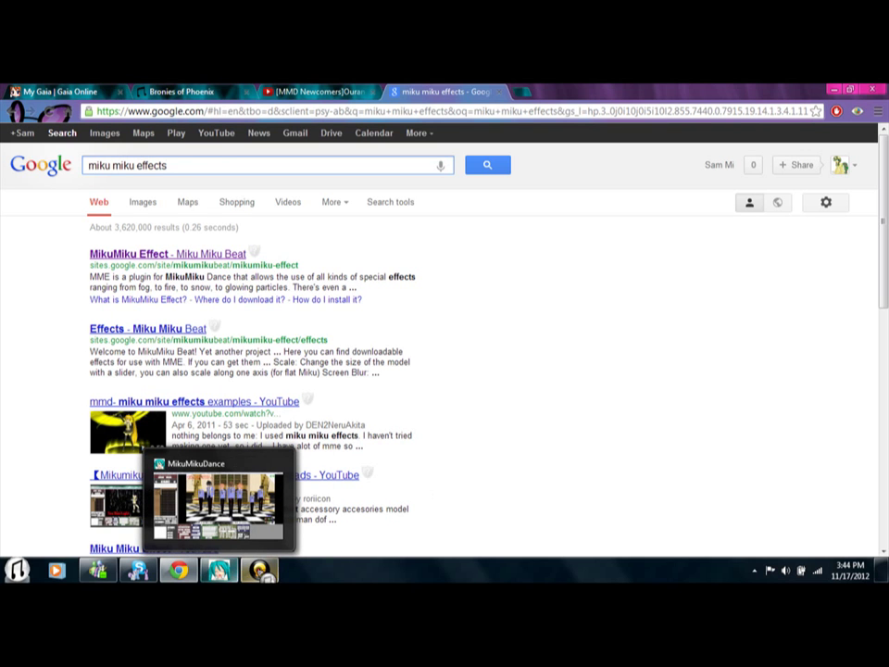
left_click(262, 572)
left_click(262, 571)
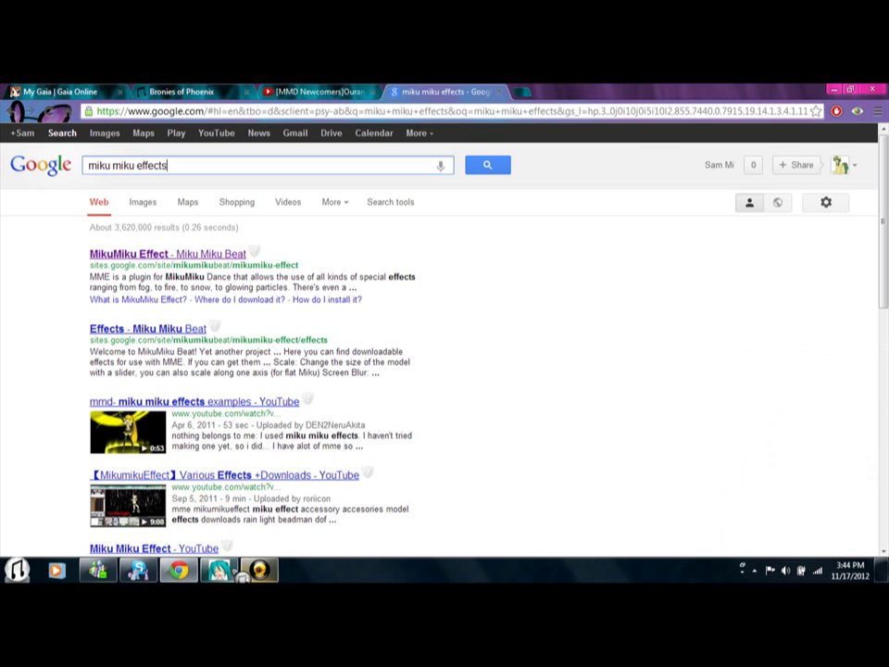
left_click(221, 571)
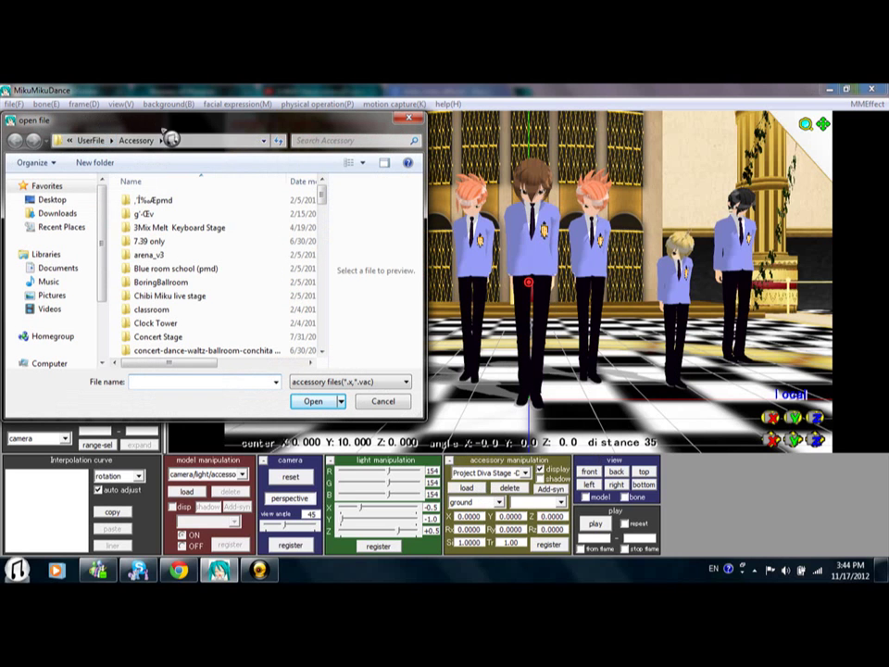
- Load Diffusion.x from MikuMikuDanceE_v727's Diffusion7 folder as an accessory
left_click(93, 142)
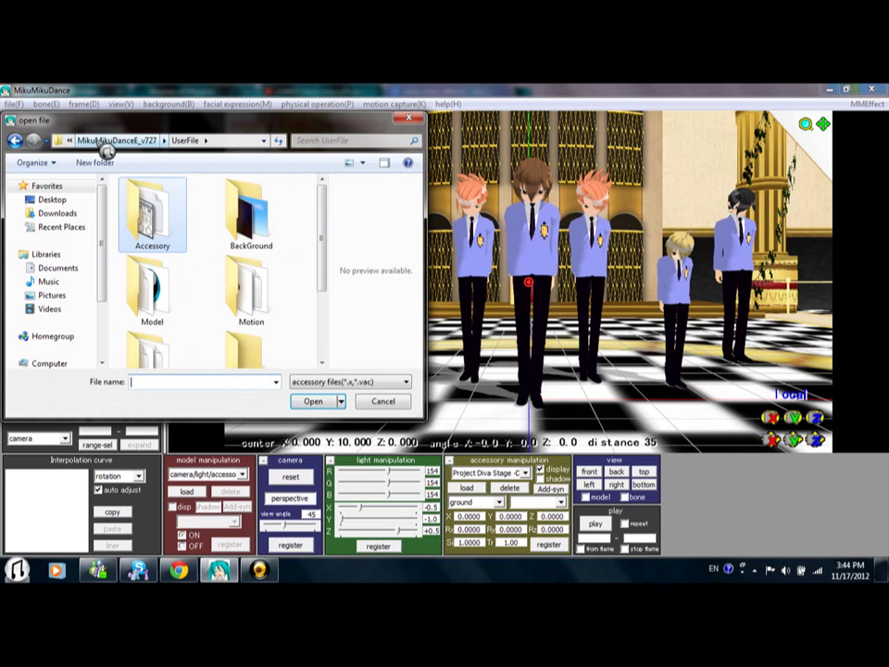
left_click(103, 142)
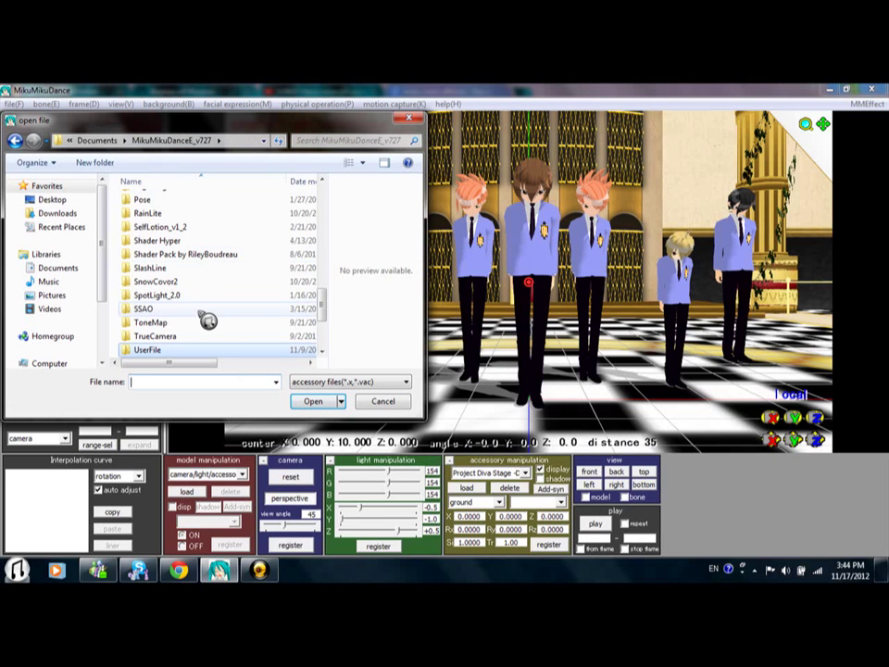
scroll(334, 322, "down", 1)
mouse_move(324, 317)
left_mouse_down()
mouse_move(324, 337)
mouse_move(331, 306)
left_mouse_up()
left_click_drag(331, 299, 338, 212)
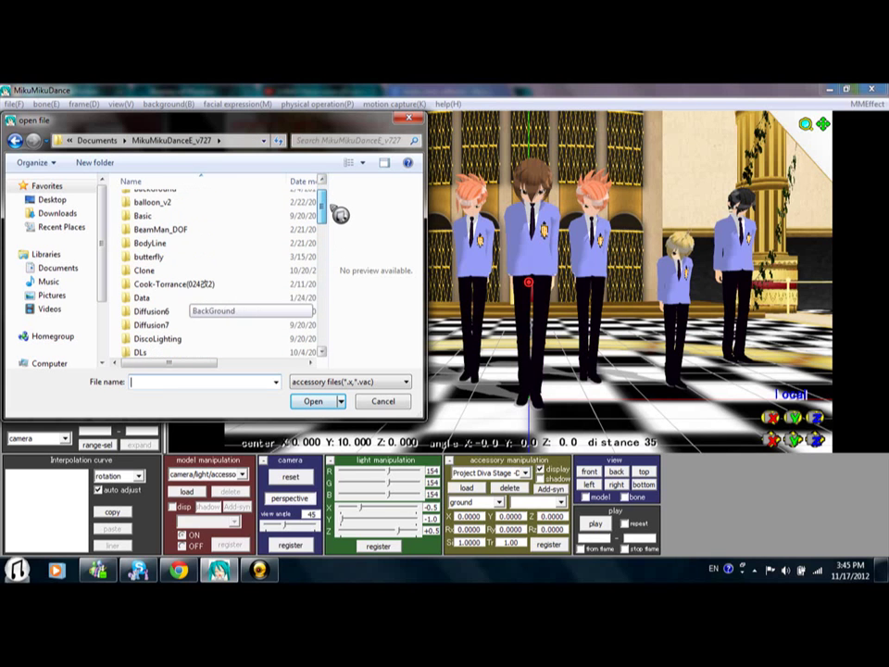
double_click(167, 326)
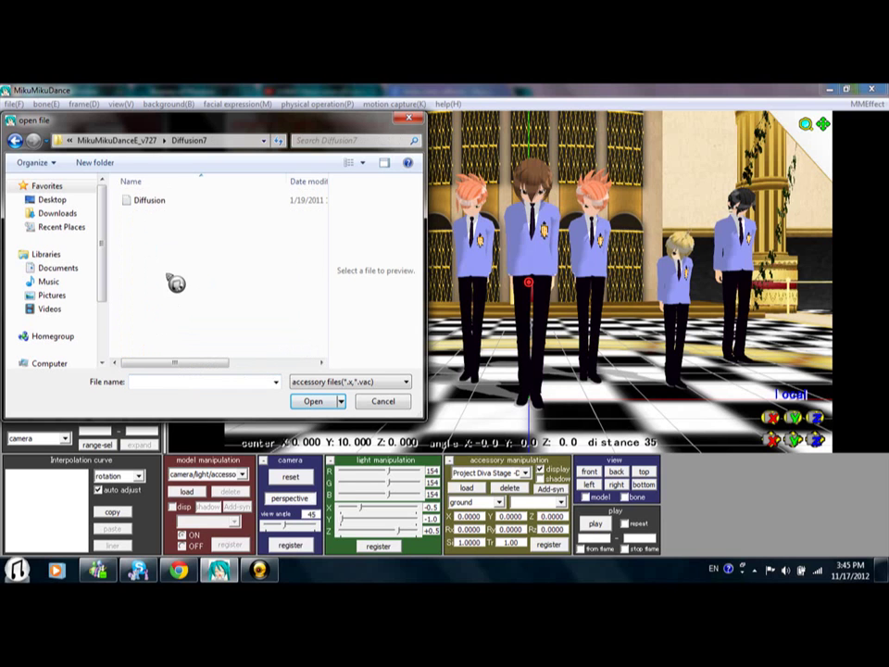
left_click(158, 203)
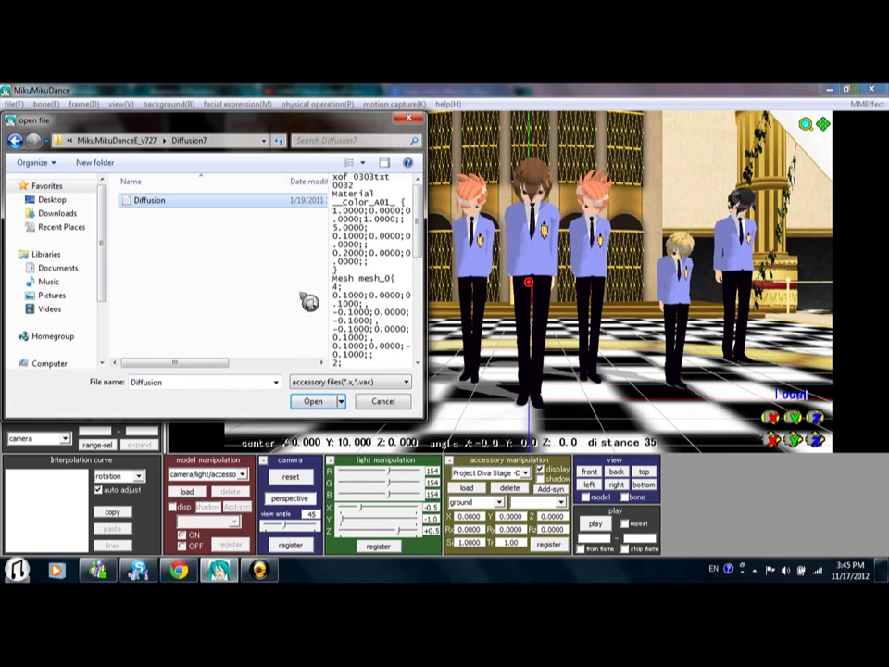
left_click(315, 402)
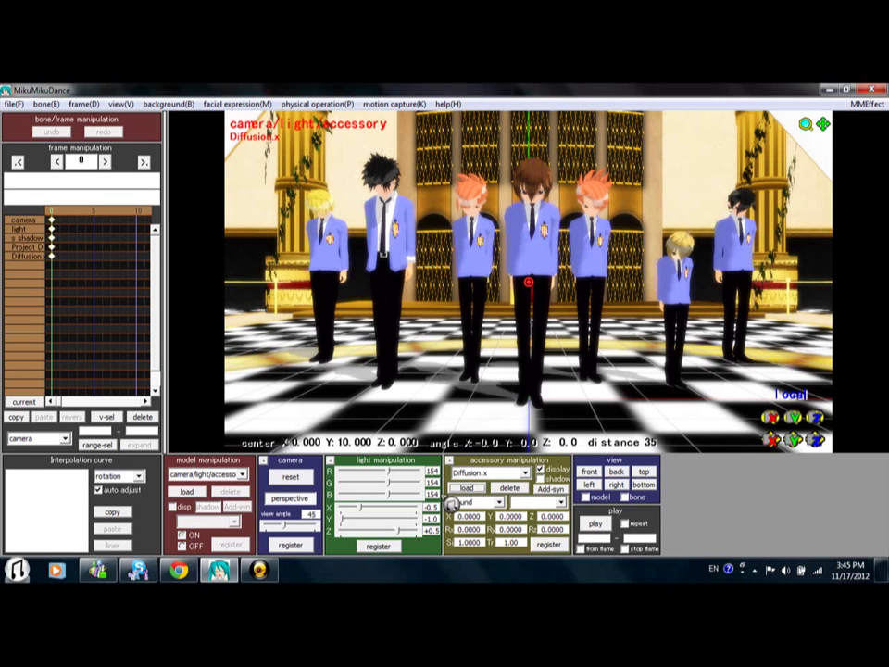
- Load SSAO.x from the SSAO folder in MikuMikuDanceE_v727 as a second accessory
left_click(468, 488)
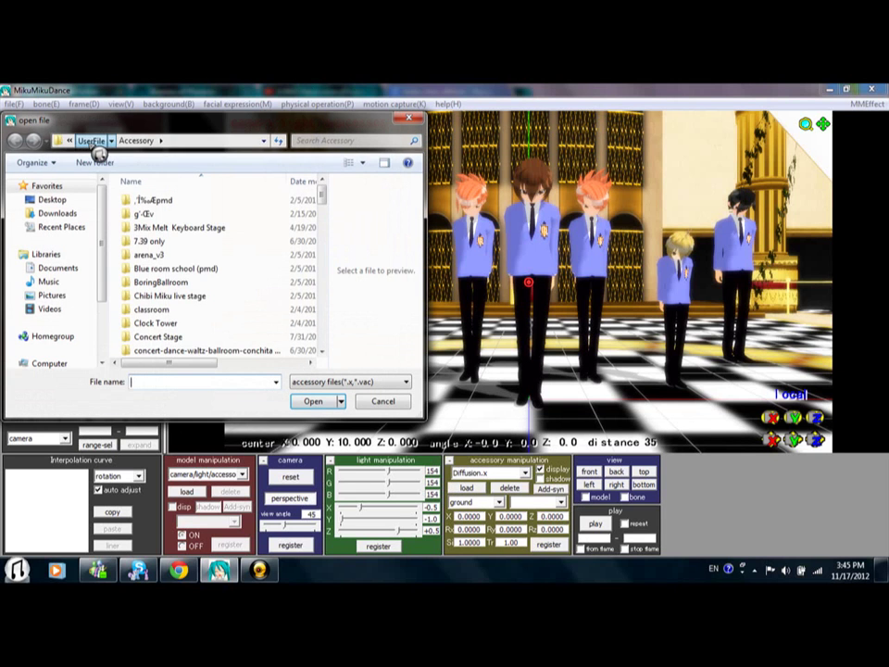
left_click(92, 142)
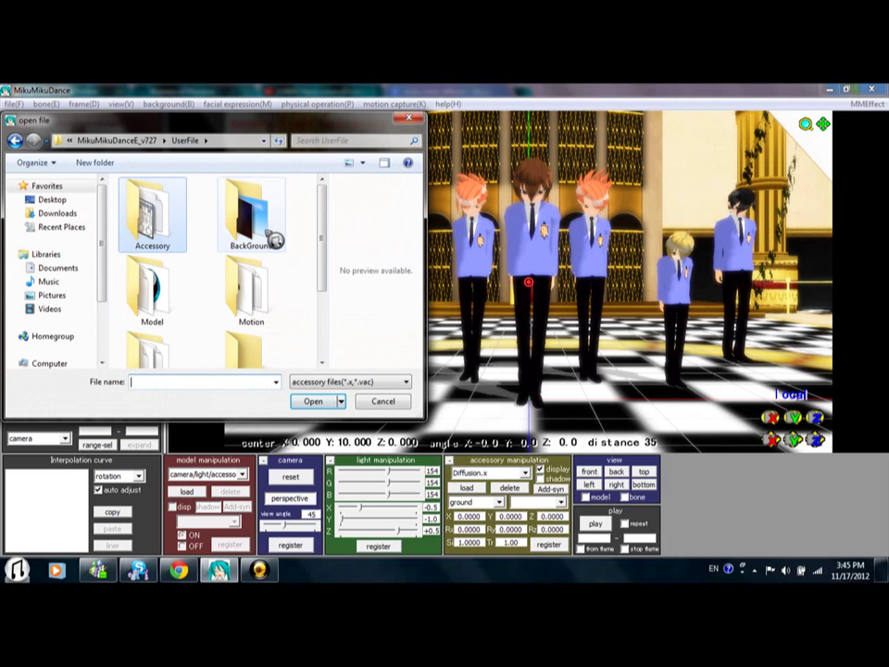
left_click(130, 142)
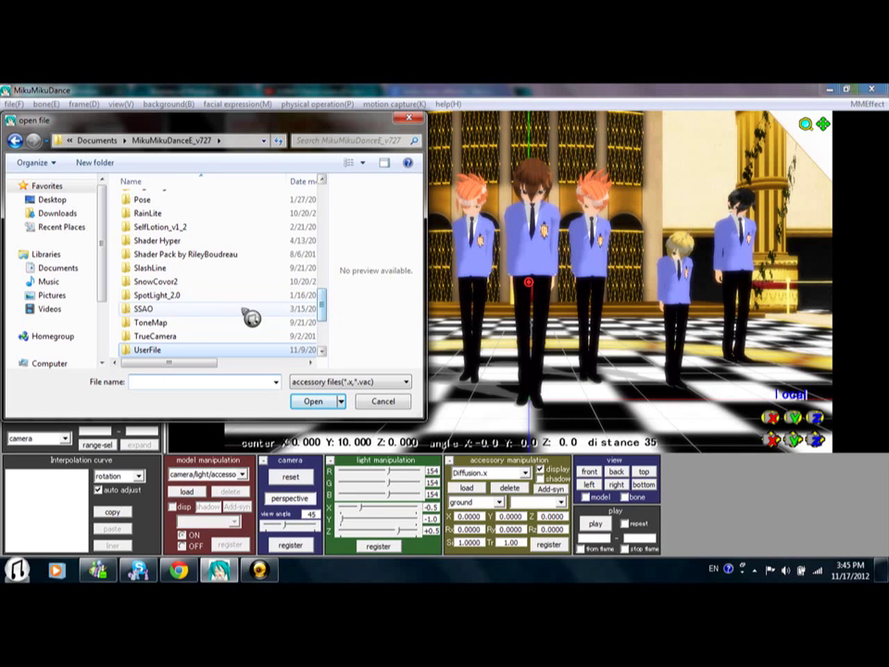
double_click(153, 309)
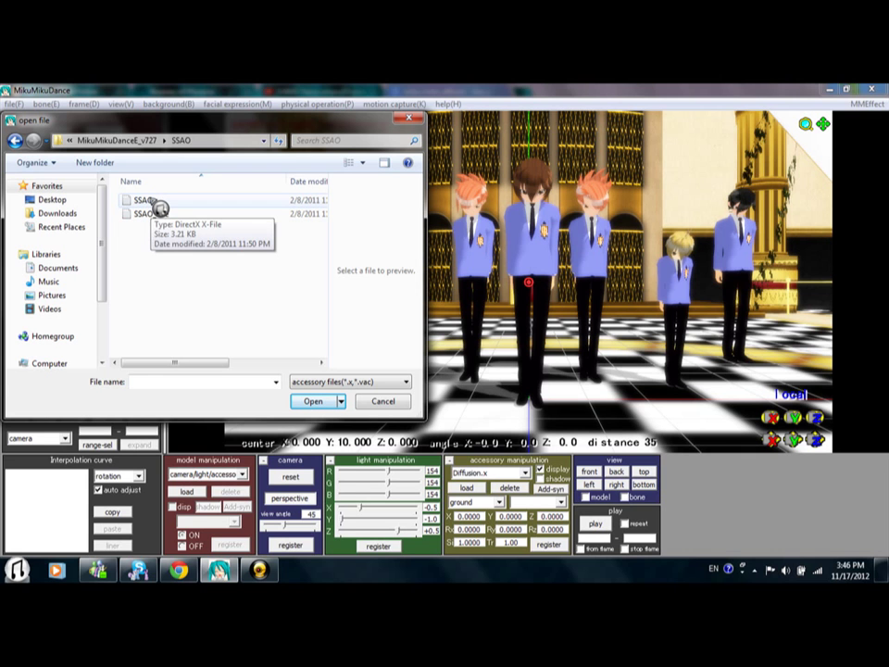
left_click(158, 202)
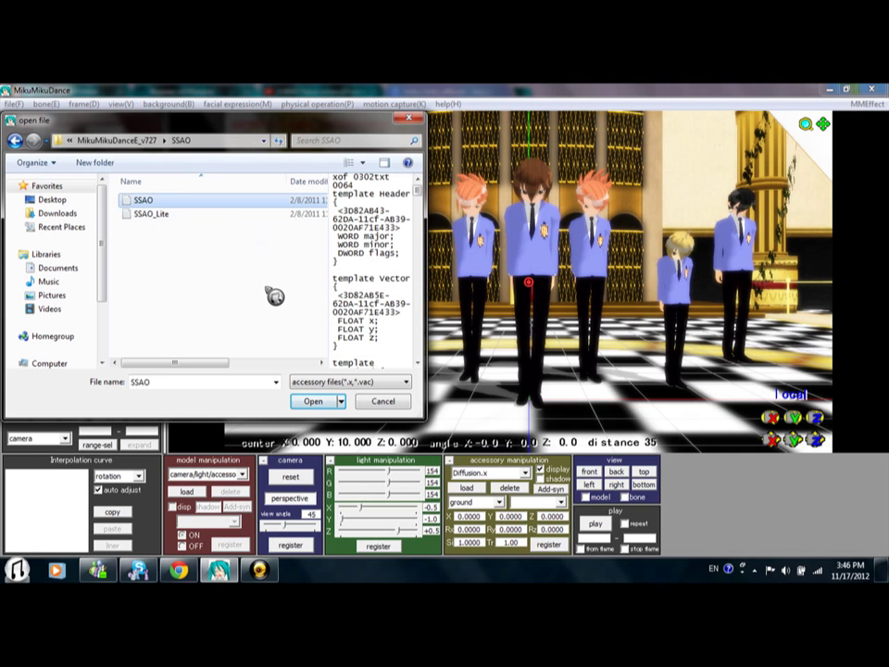
left_click(316, 401)
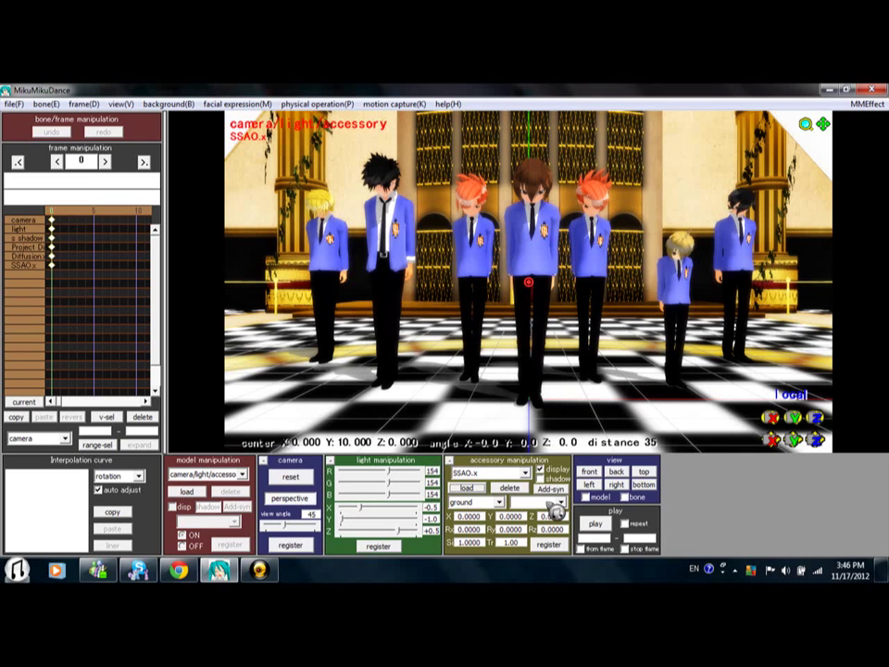
- Load KeyLuminous2.x from MikuMikuDanceE_v727 as a third effect accessory
left_click(467, 487)
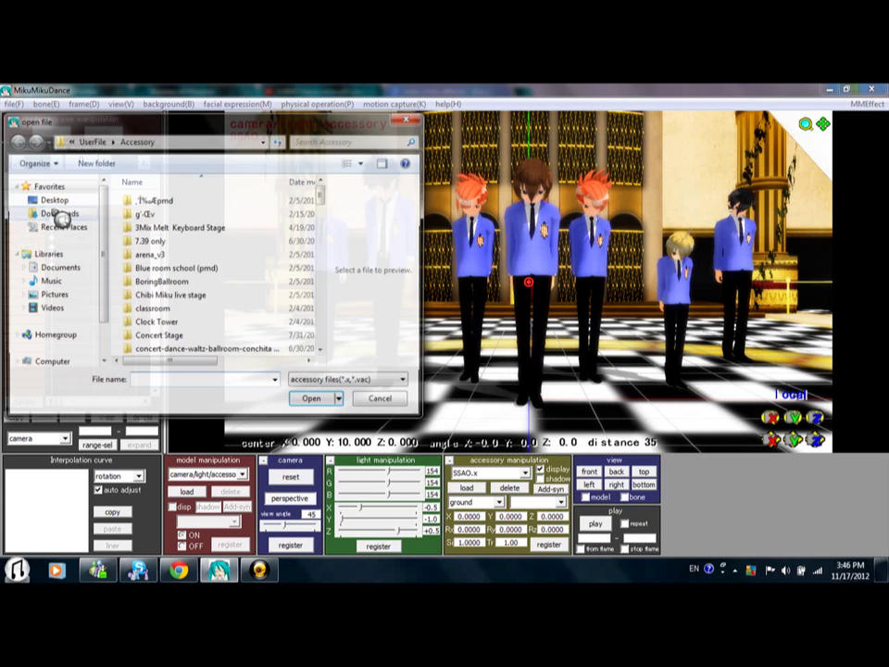
left_click_drag(323, 195, 326, 336)
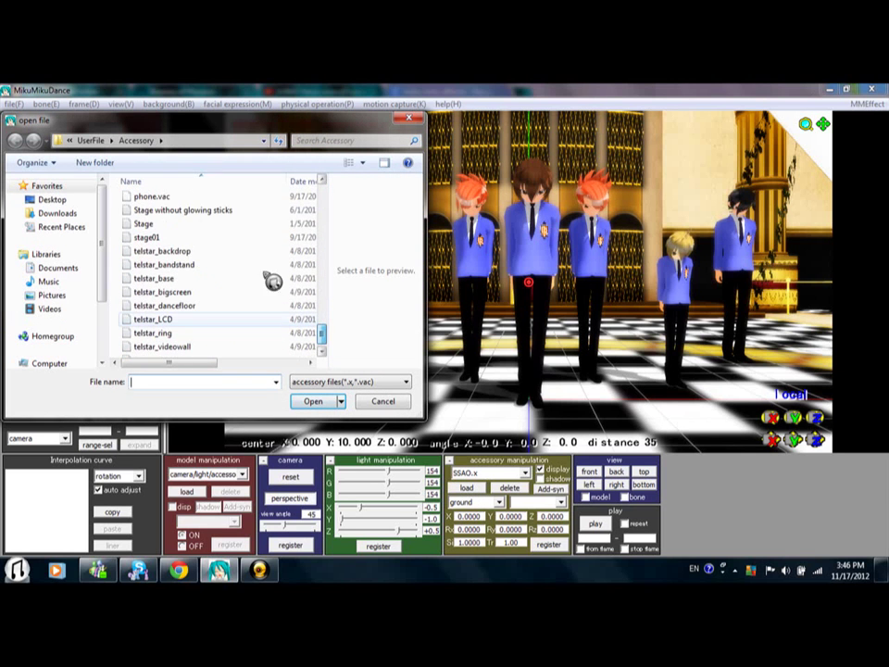
left_click(95, 146)
left_click(96, 143)
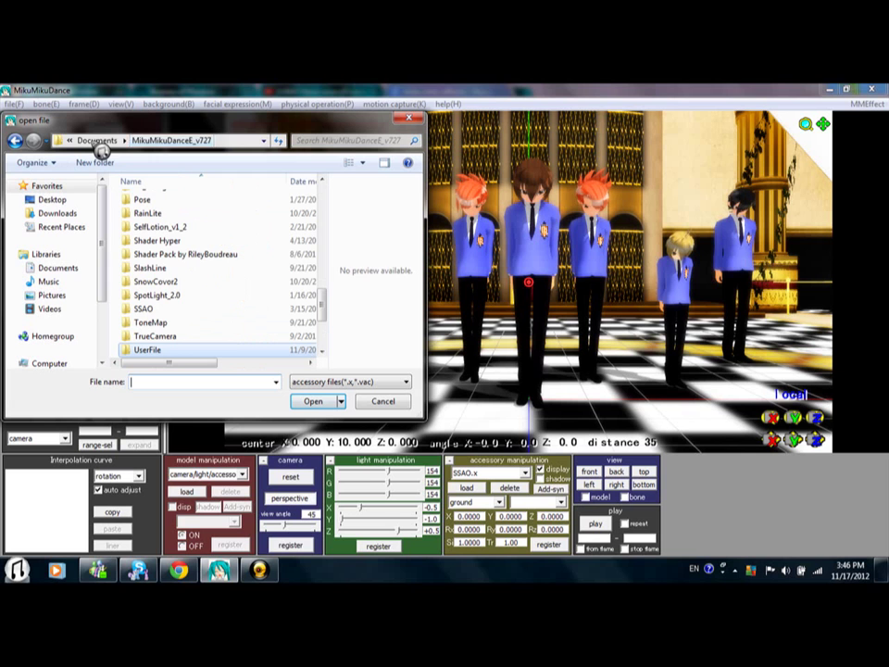
left_click_drag(329, 303, 327, 350)
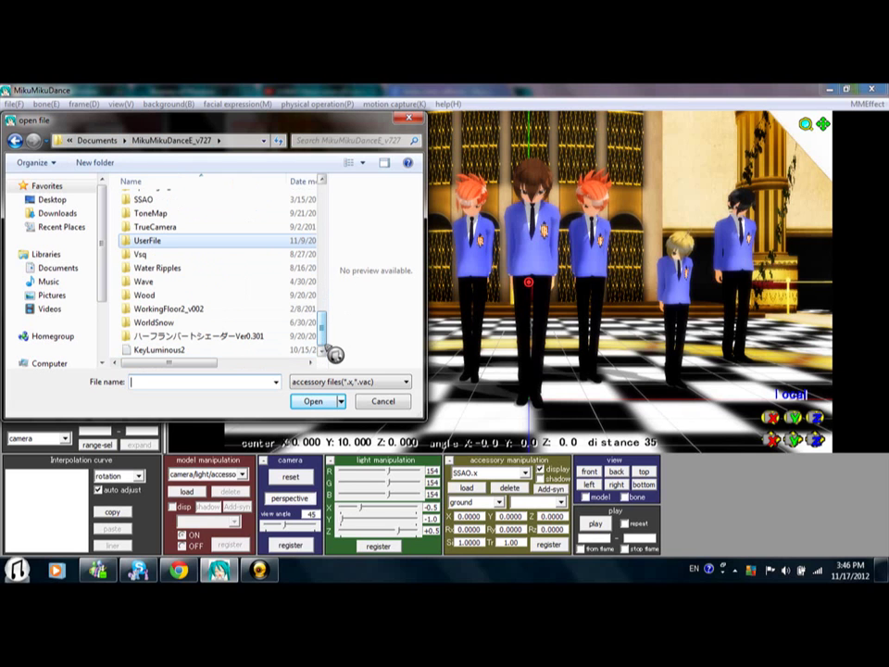
left_click(206, 356)
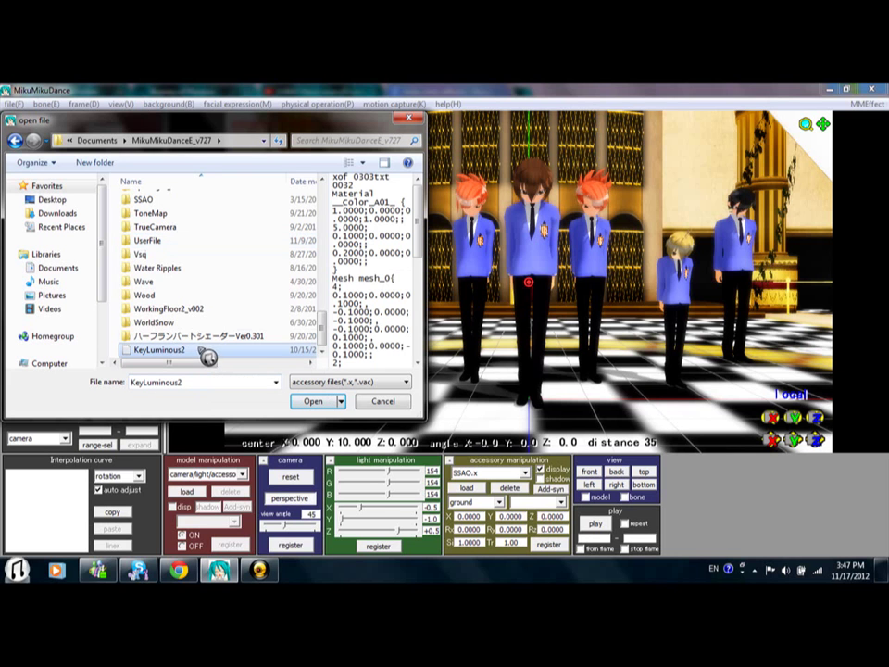
left_click(315, 402)
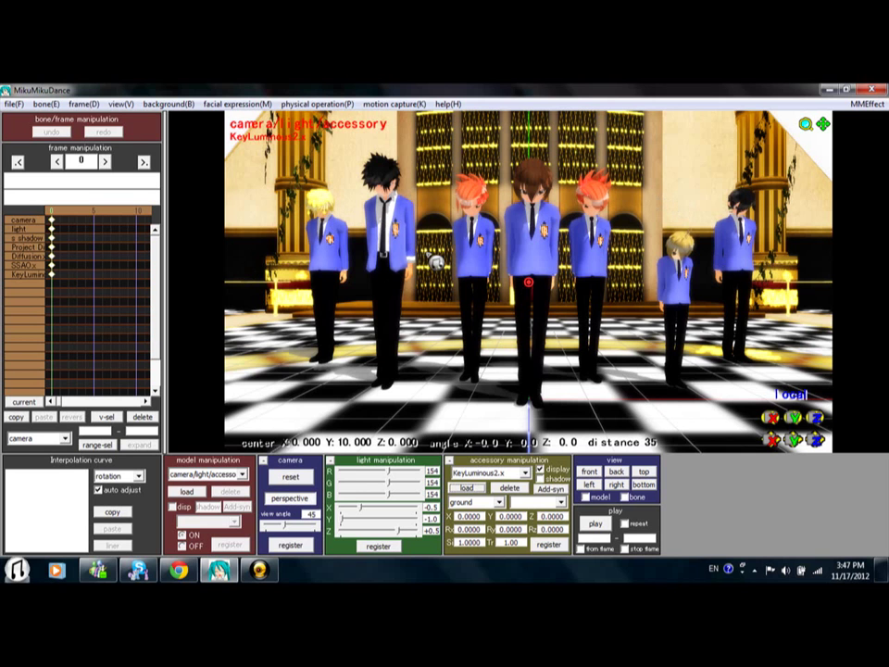
- Delete the KeyLuminous2.x accessory and confirm the removal with OK
left_click(512, 489)
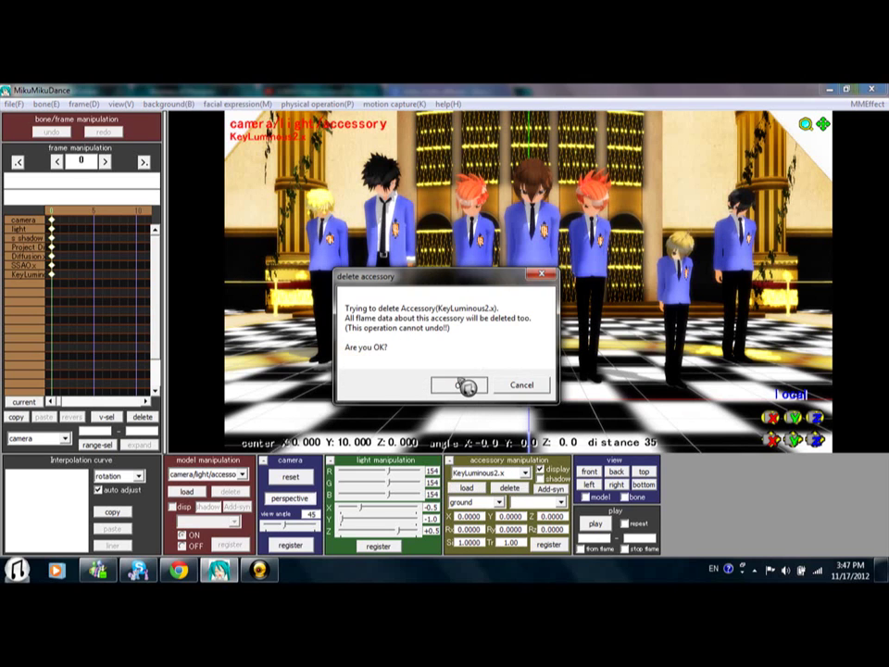
left_click(465, 387)
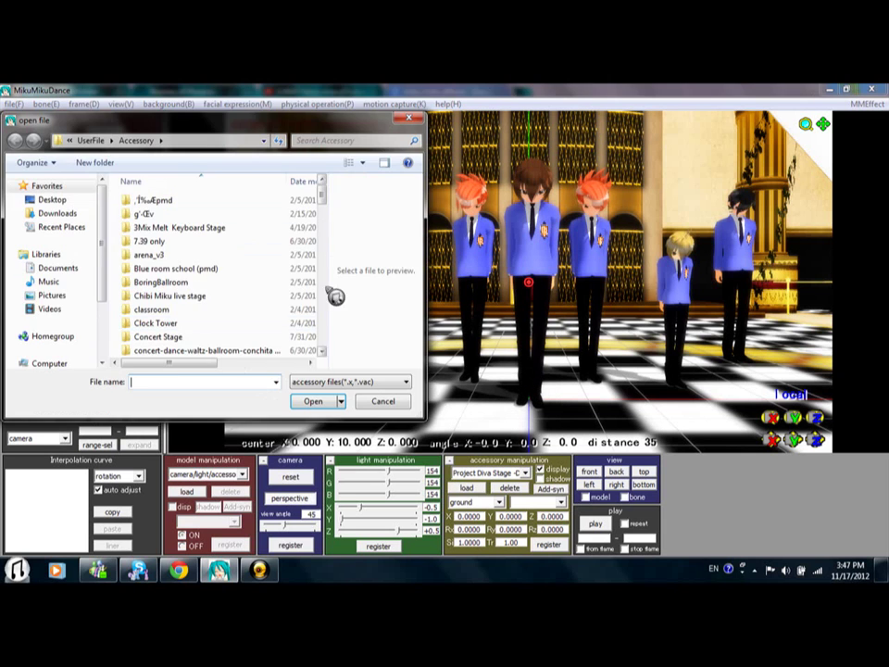
- Load WorkingFloor2.x from the WorkingFloor2_v002 folder as the reflective floor accessory
left_click(322, 351)
left_click(322, 351)
left_click(322, 351)
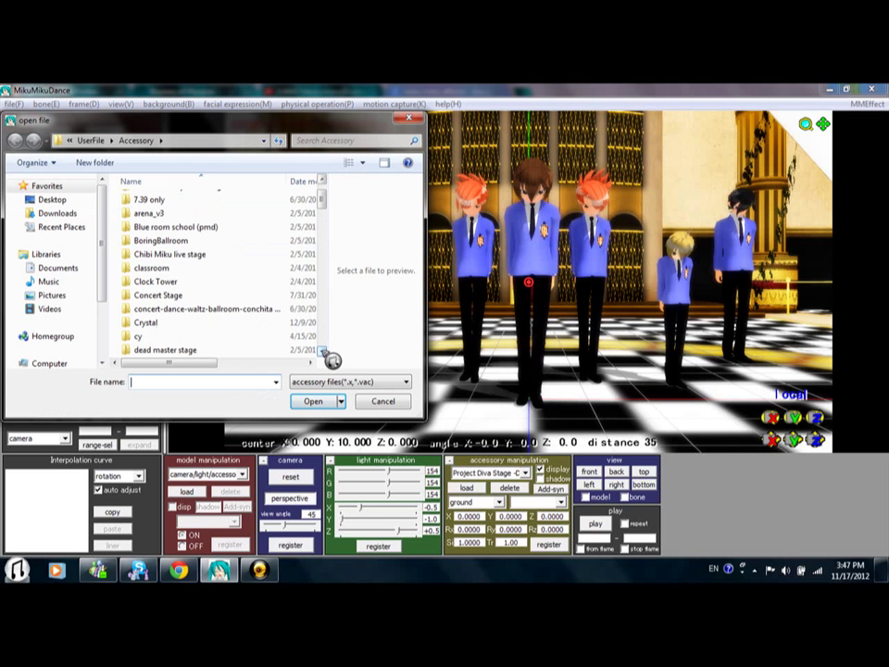
left_click(322, 351)
left_click(322, 351)
left_click(323, 351)
left_click(322, 351)
left_click(323, 351)
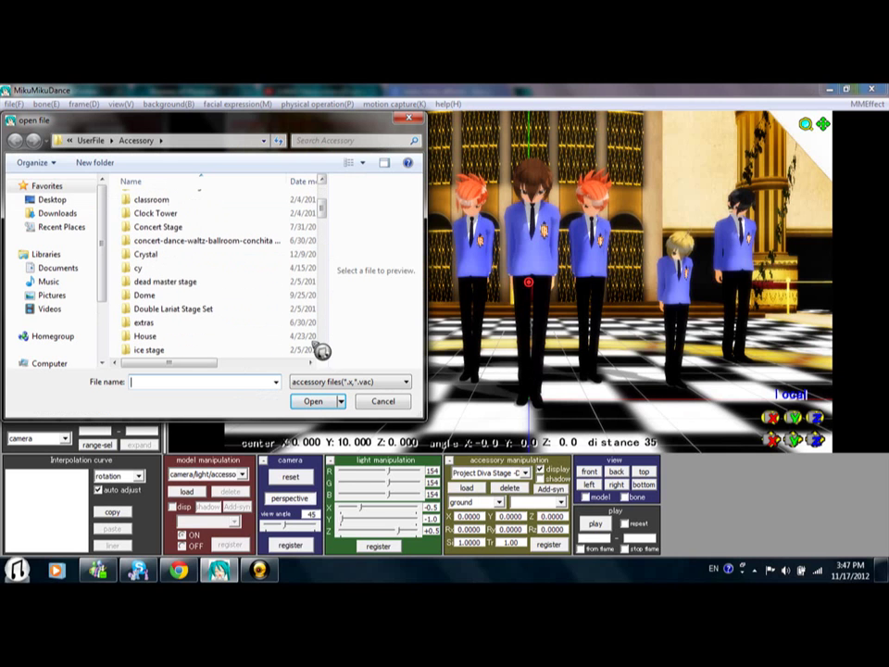
left_click(98, 140)
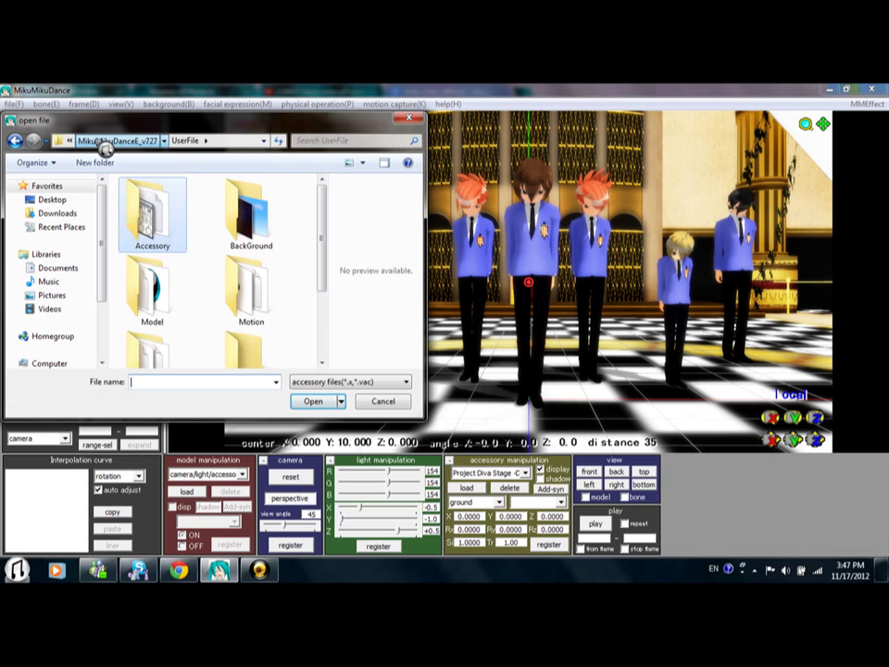
left_click(105, 142)
left_click_drag(330, 312, 330, 297)
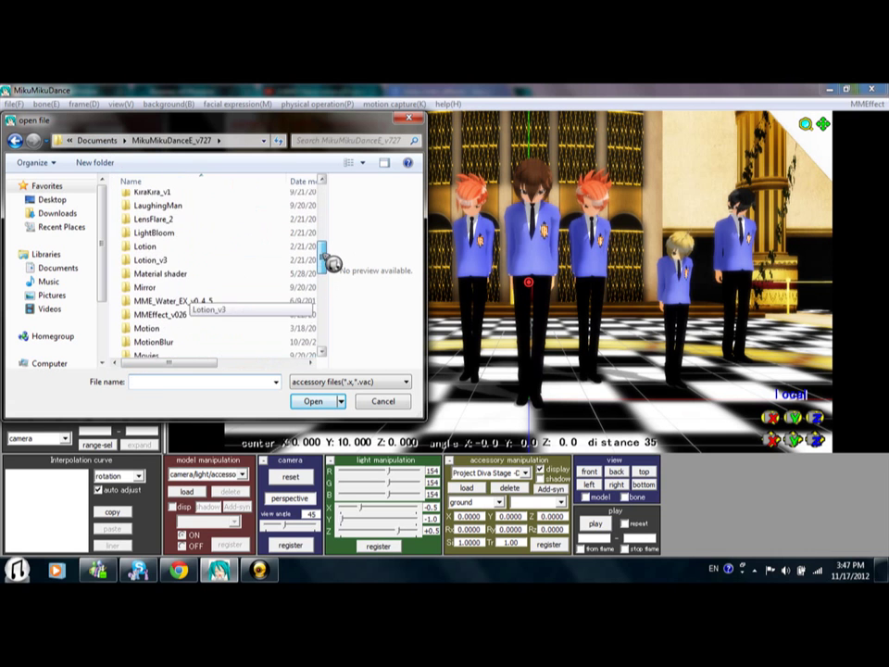
left_click_drag(335, 247, 327, 337)
double_click(205, 310)
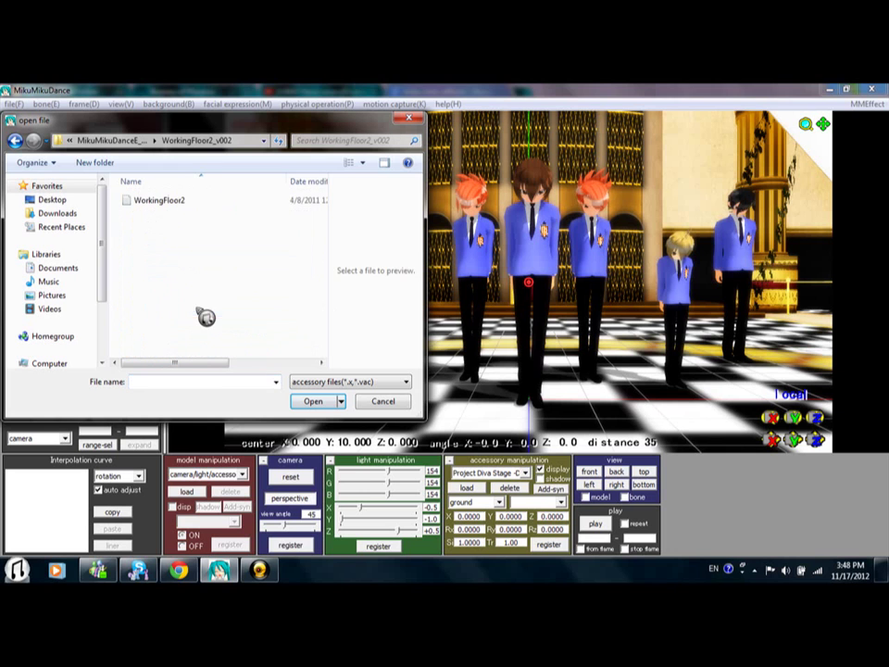
left_click(320, 402)
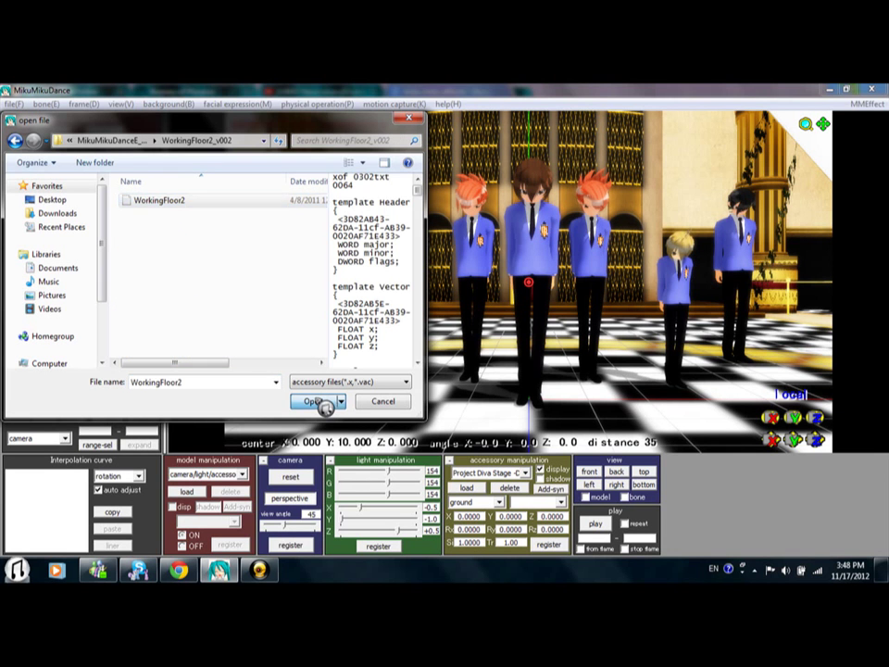
left_click(315, 402)
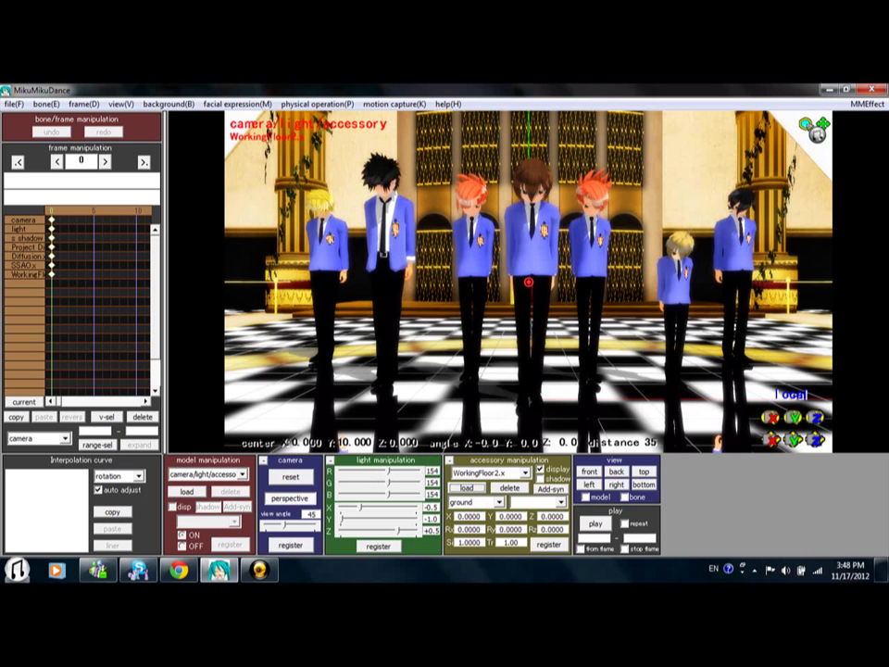
- Zoom the viewport out to distance 78 so the mirrored floor and seven characters fit
scroll(611, 100, "down", 4)
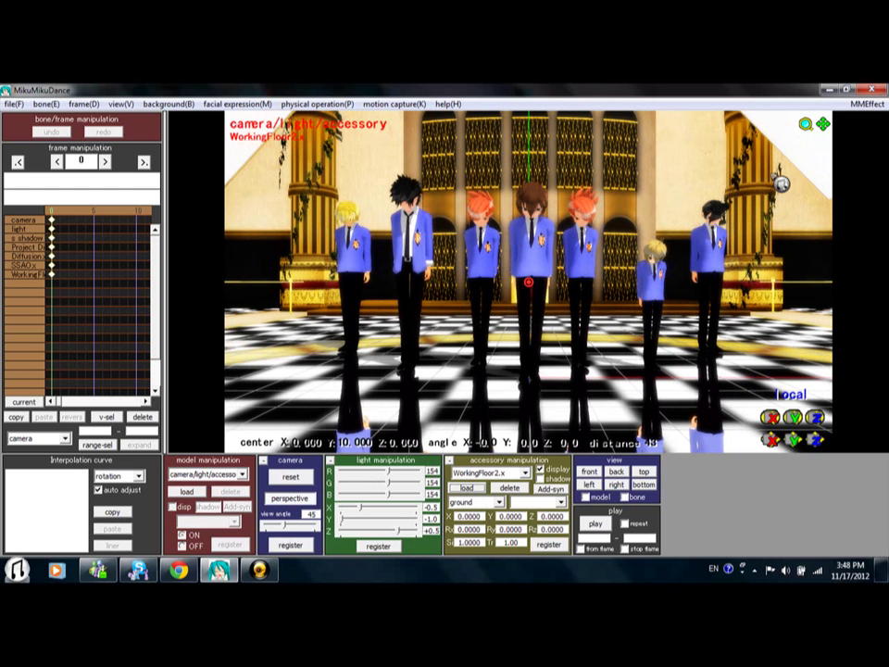
scroll(528, 281, "down", 8)
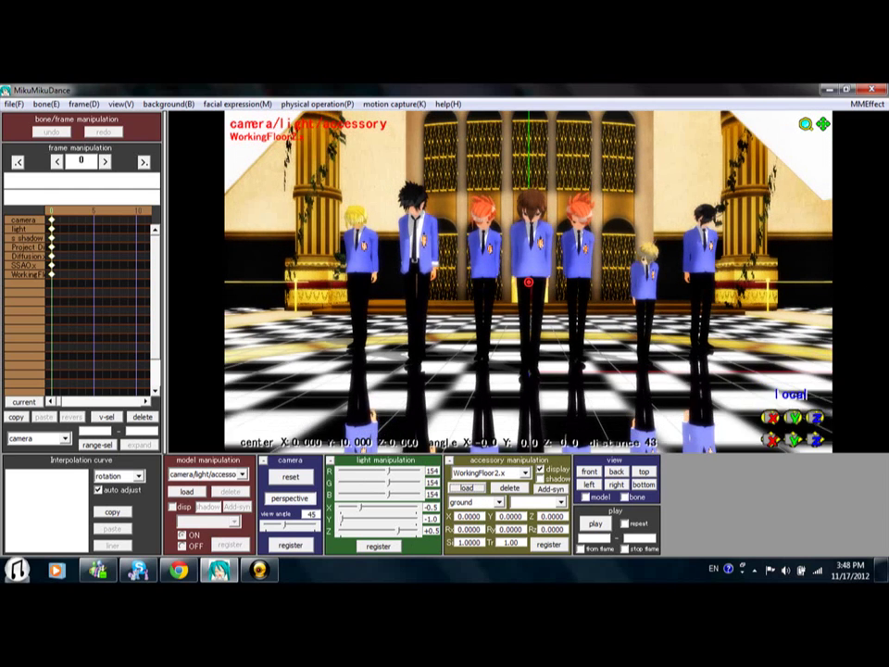
scroll(528, 281, "down", 6)
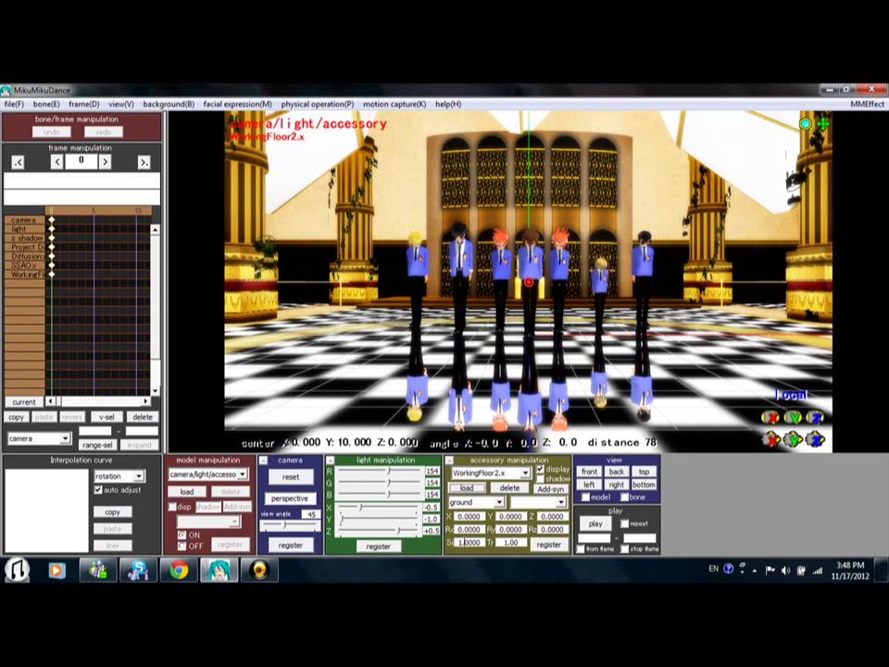
- Set WorkingFloor2.x scale Si to 2 and register it as a keyframe at frame 0
left_click(463, 548)
key("Delete")
key("Delete")
type("2")
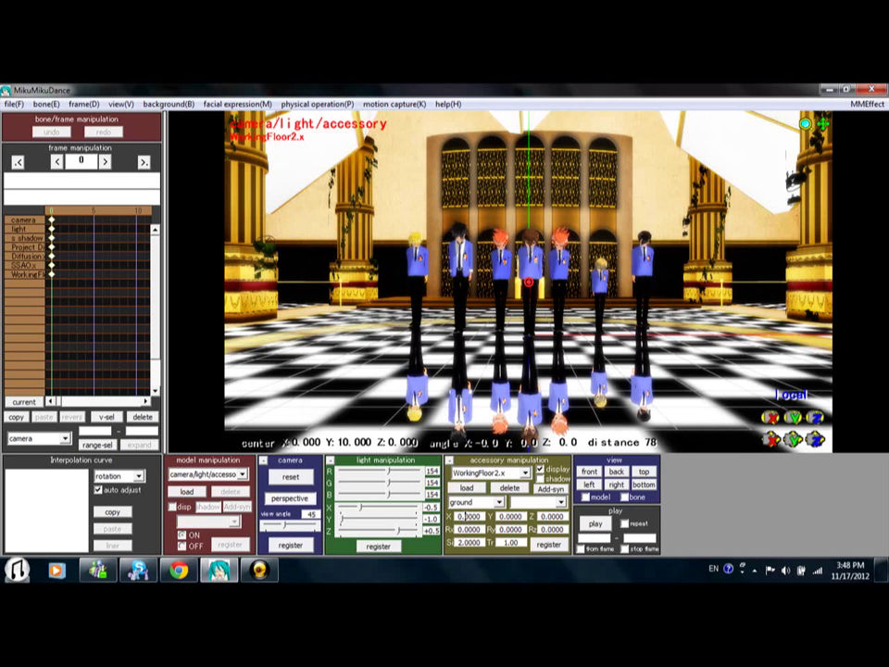
left_click(554, 546)
left_click_drag(806, 123, 805, 167)
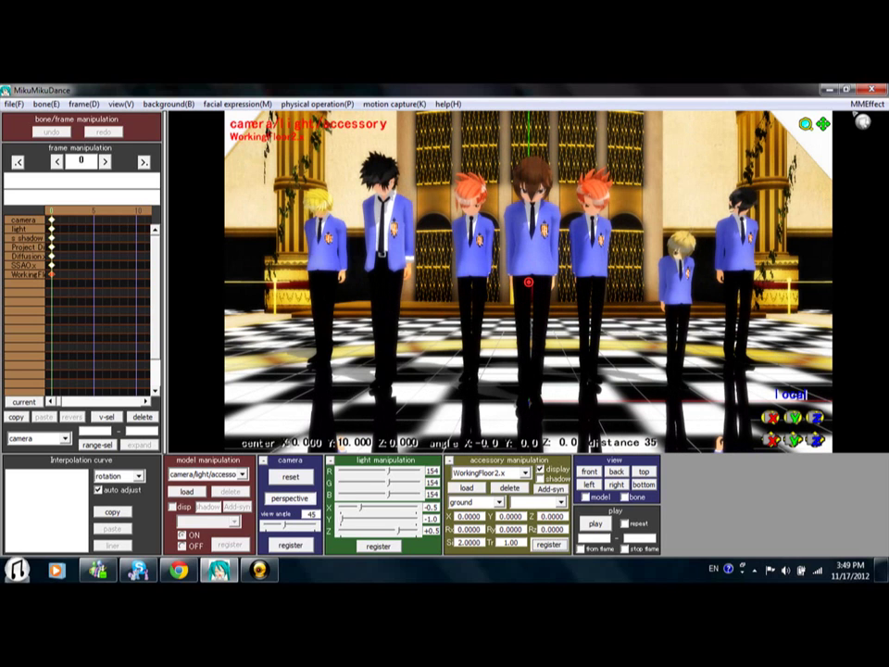
- In MMEffect's Effect Mapping, select haruhi fujioka.pmd and open its Set Effect file chooser
left_click(865, 103)
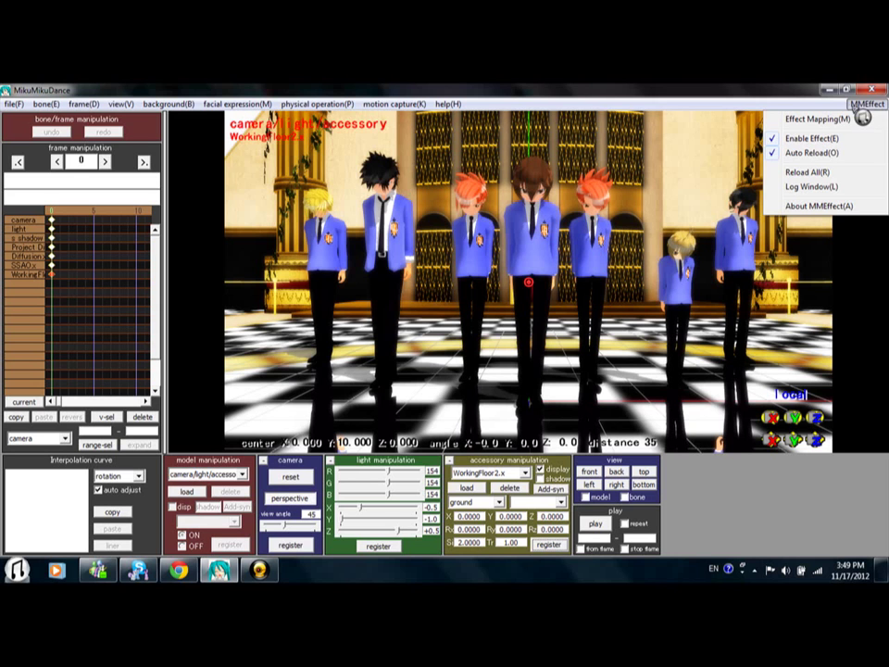
left_click(833, 123)
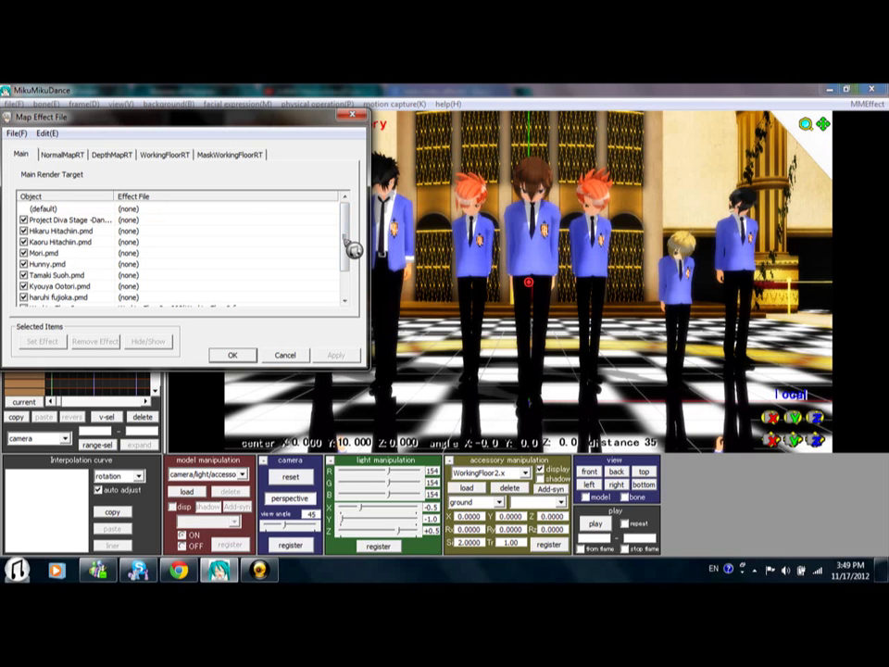
left_click_drag(351, 246, 350, 262)
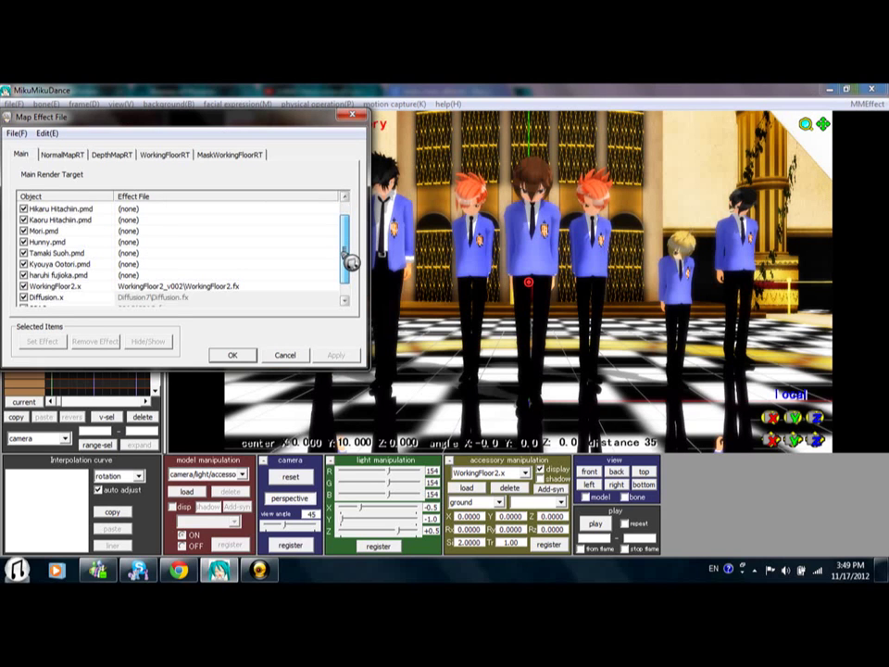
left_click(85, 276)
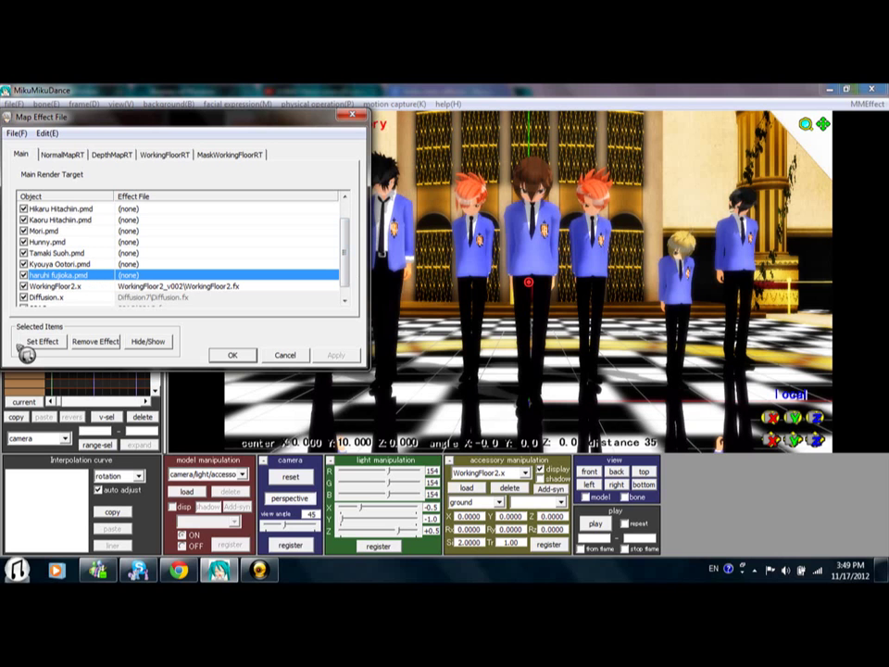
left_click(42, 341)
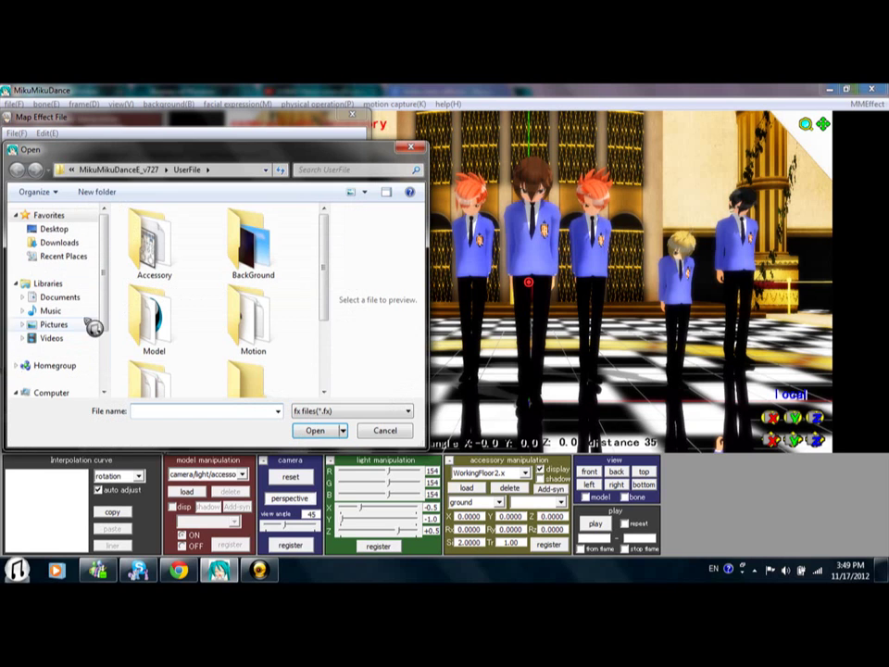
- Go up to the MikuMikuDanceE_v727 folder and open the Shader Pack by RileyBoudreau folder
left_click(135, 175)
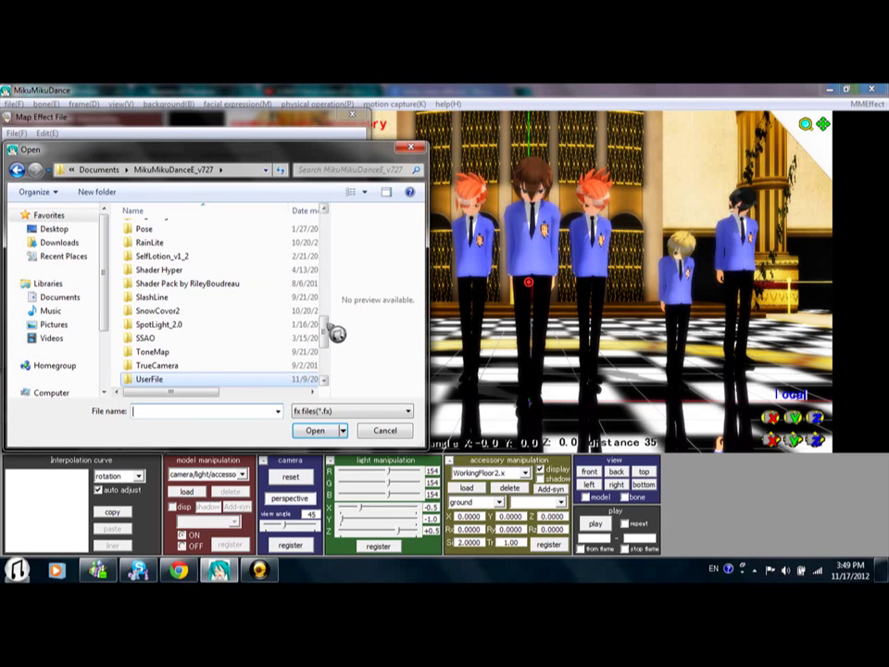
mouse_move(329, 333)
left_mouse_down()
mouse_move(333, 365)
mouse_move(329, 325)
left_mouse_up()
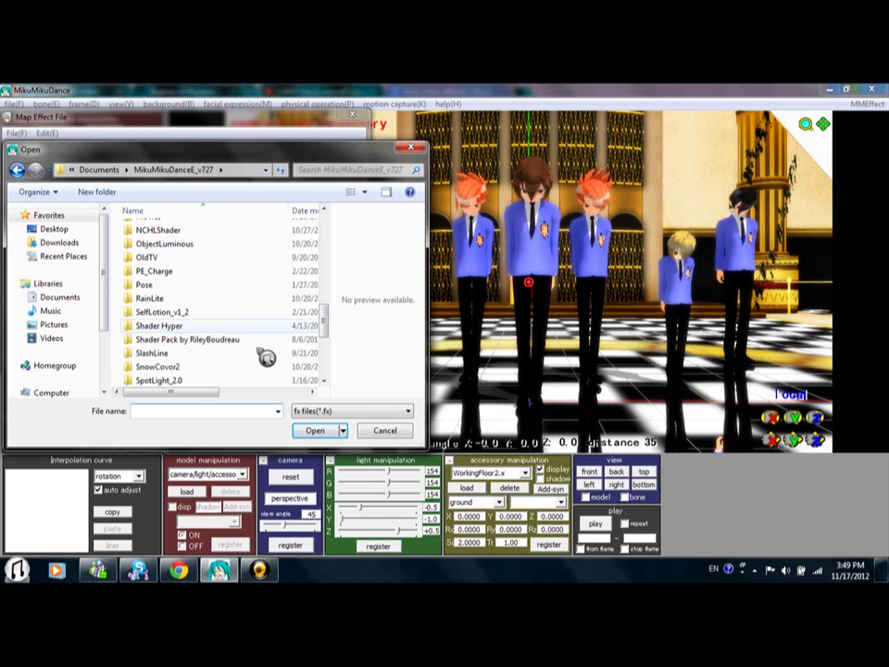
left_click(259, 569)
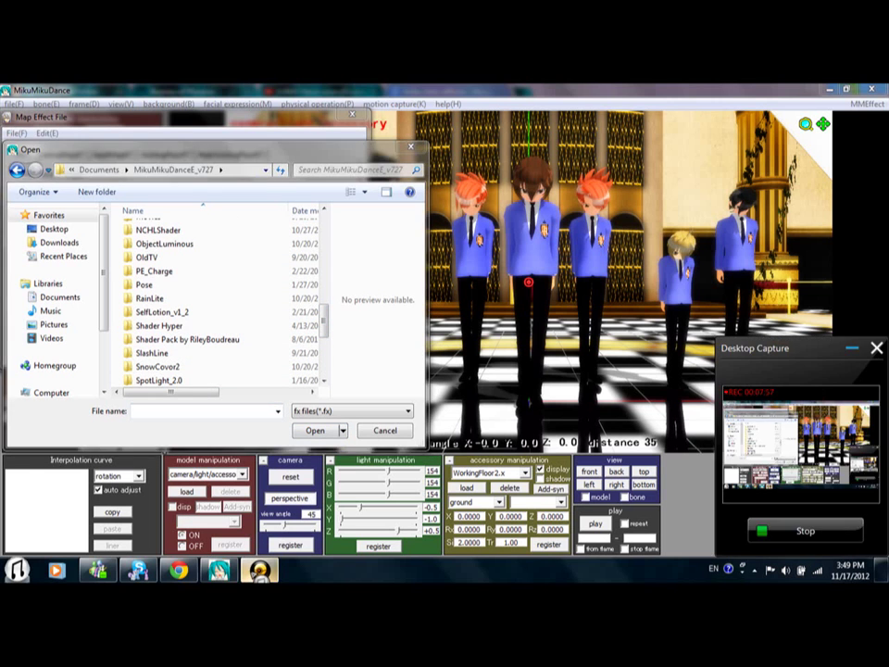
left_click(197, 421)
mouse_move(335, 324)
left_mouse_down()
mouse_move(340, 308)
mouse_move(337, 327)
left_mouse_up()
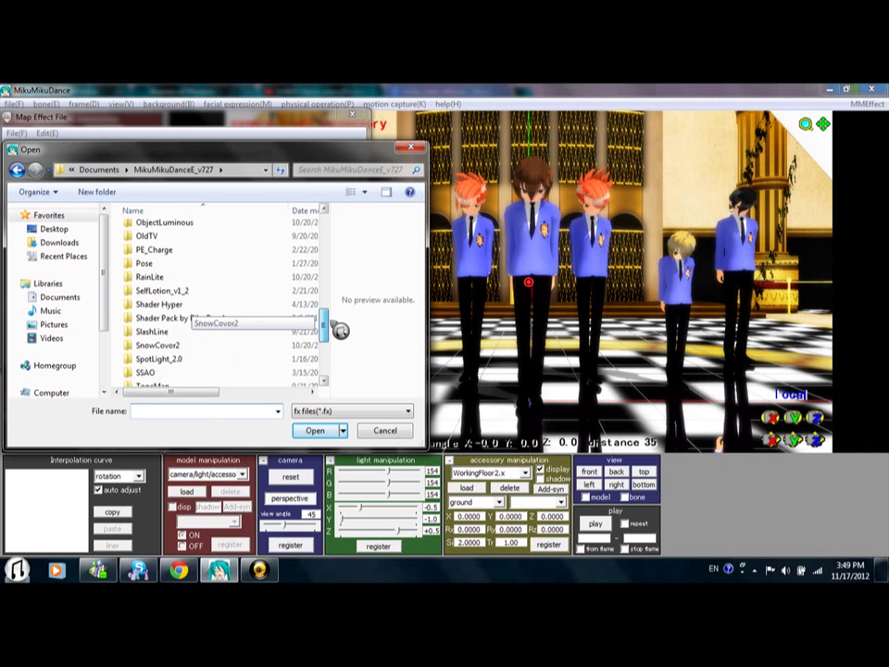
double_click(242, 319)
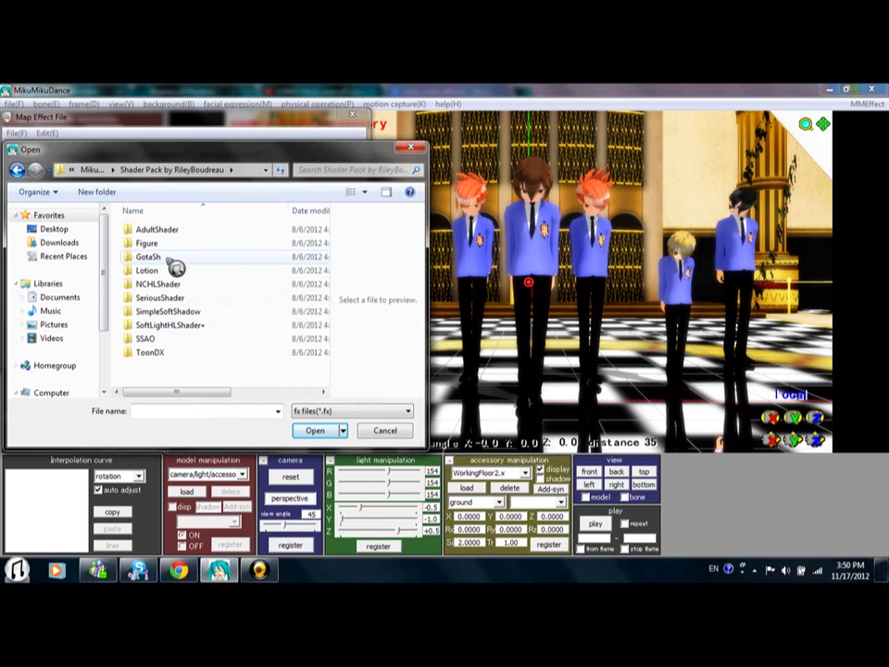
- From the Figure folder, load the first Figure .fx file onto Haruhi's model
left_click(163, 259)
double_click(163, 258)
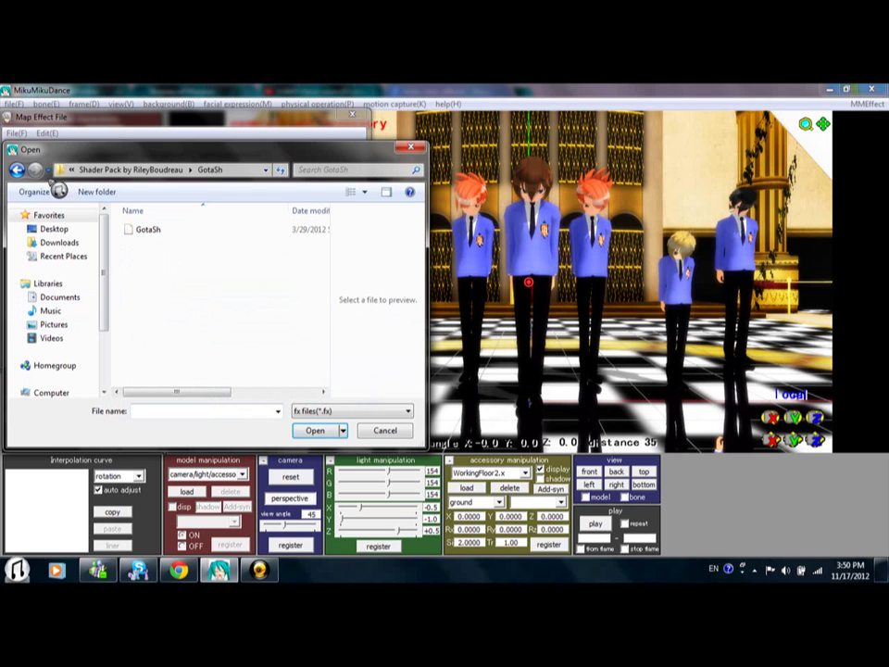
left_click(18, 170)
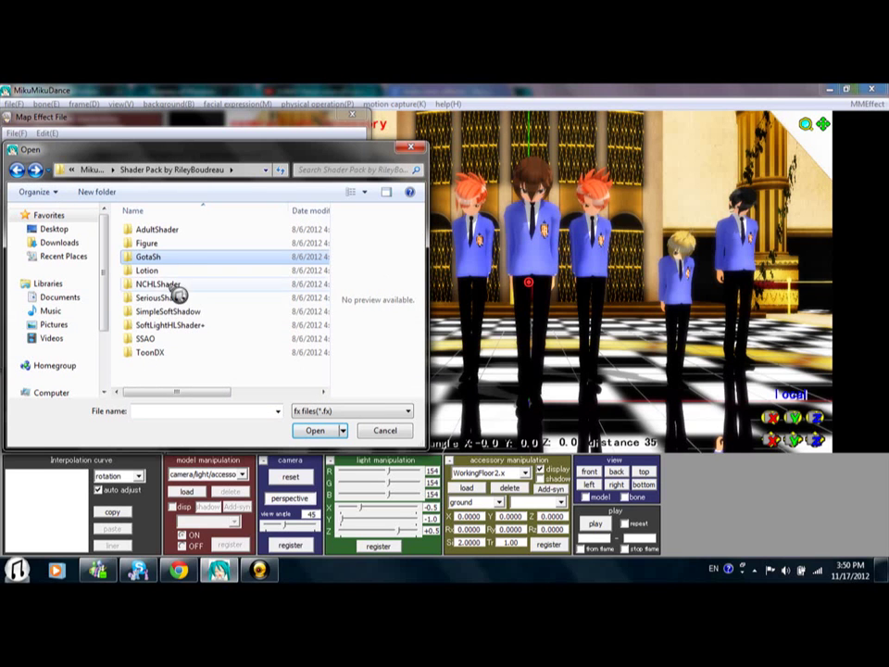
left_click(152, 245)
double_click(153, 245)
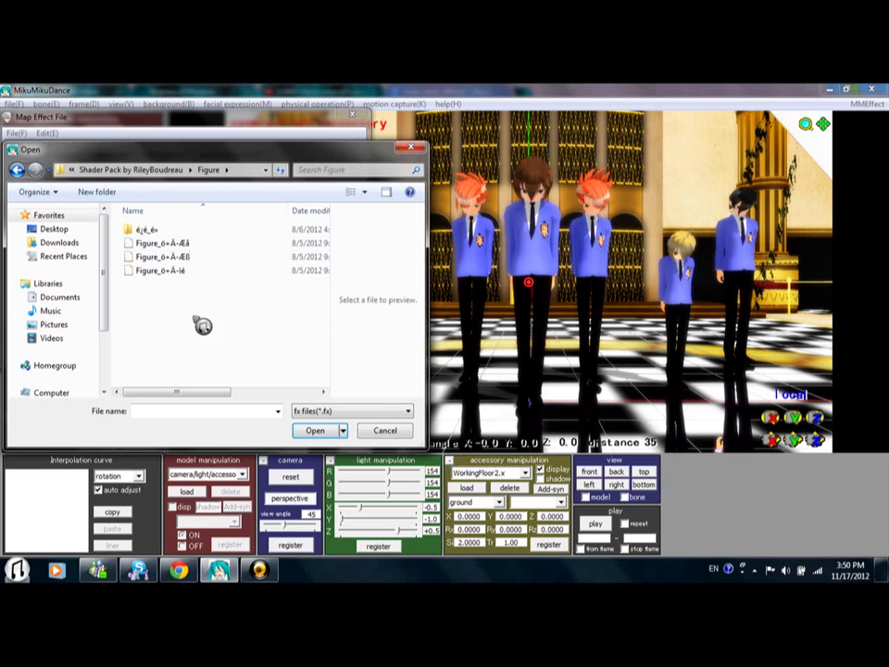
left_click(167, 246)
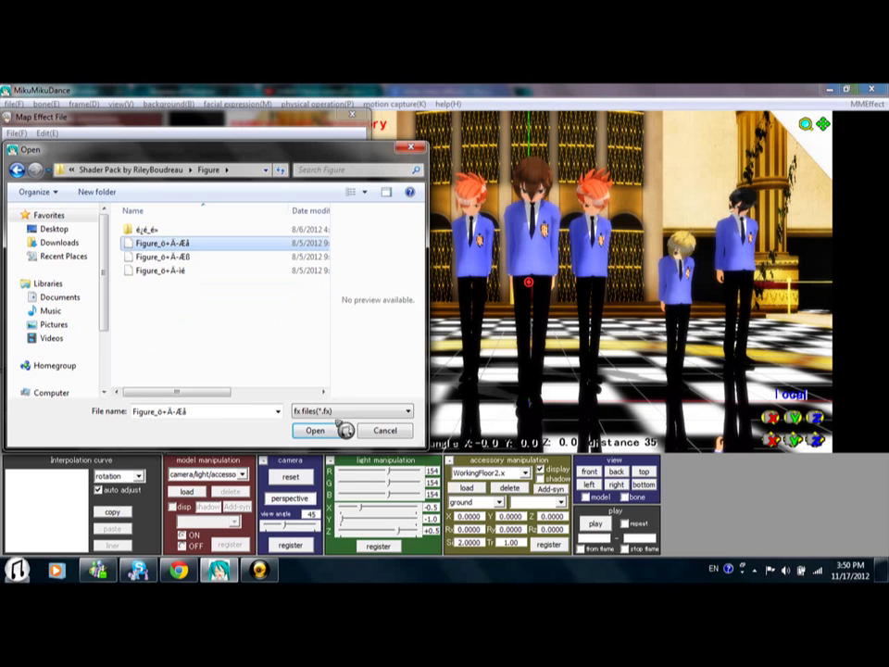
left_click(331, 430)
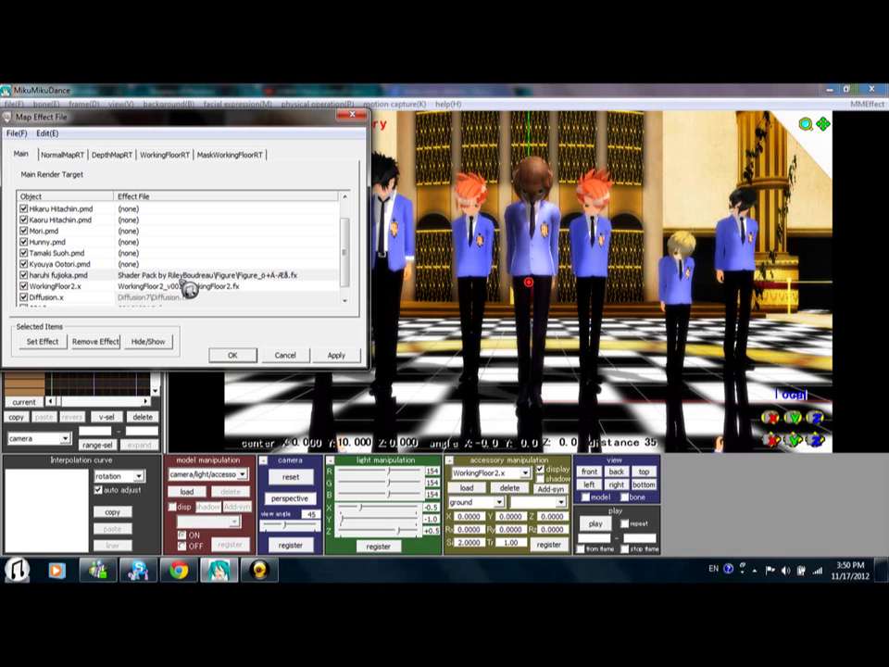
- Apply Haruhi's Figure shader mapping and confirm the Map Effect File window with OK
left_click(337, 357)
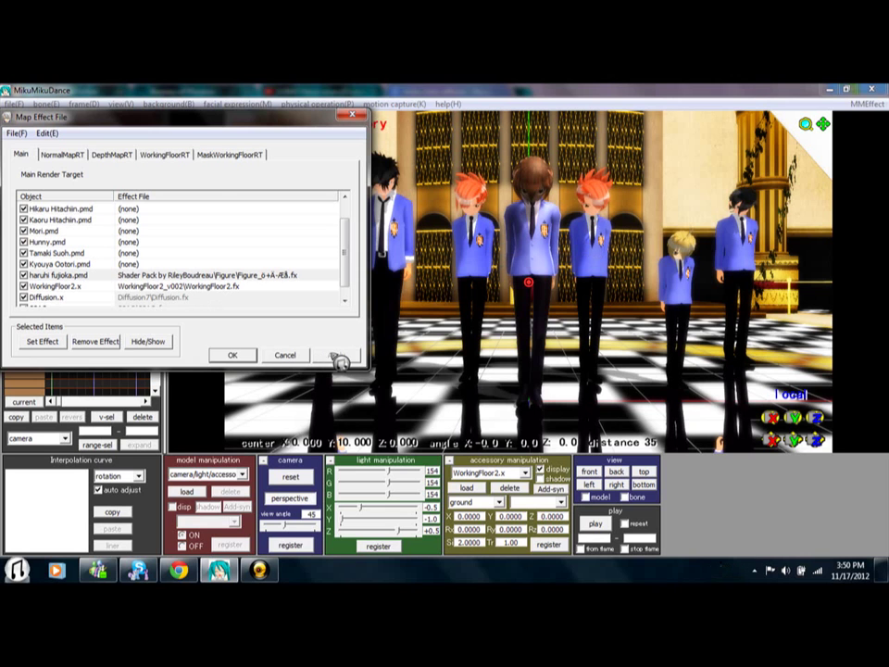
left_click(252, 358)
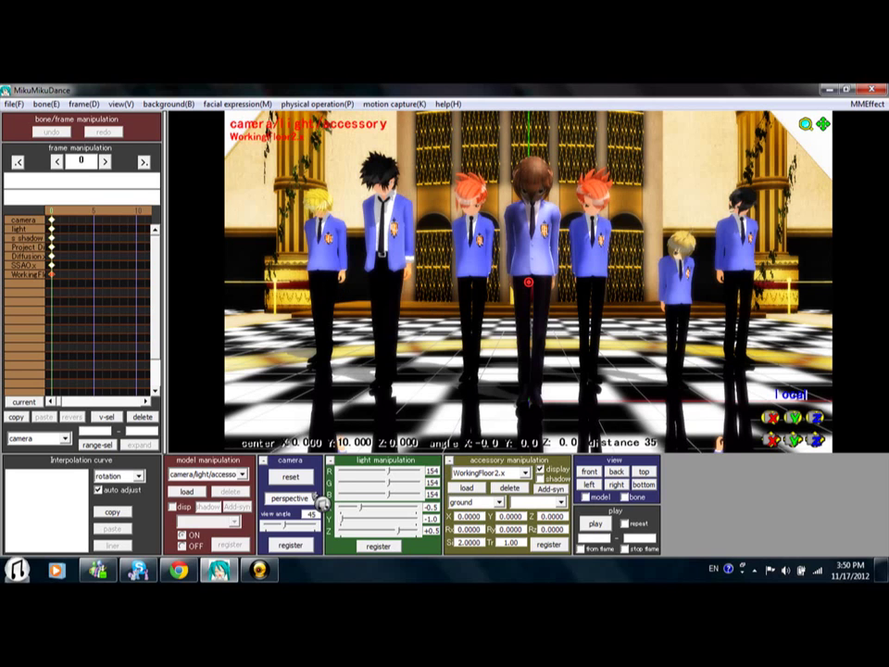
mouse_move(260, 570)
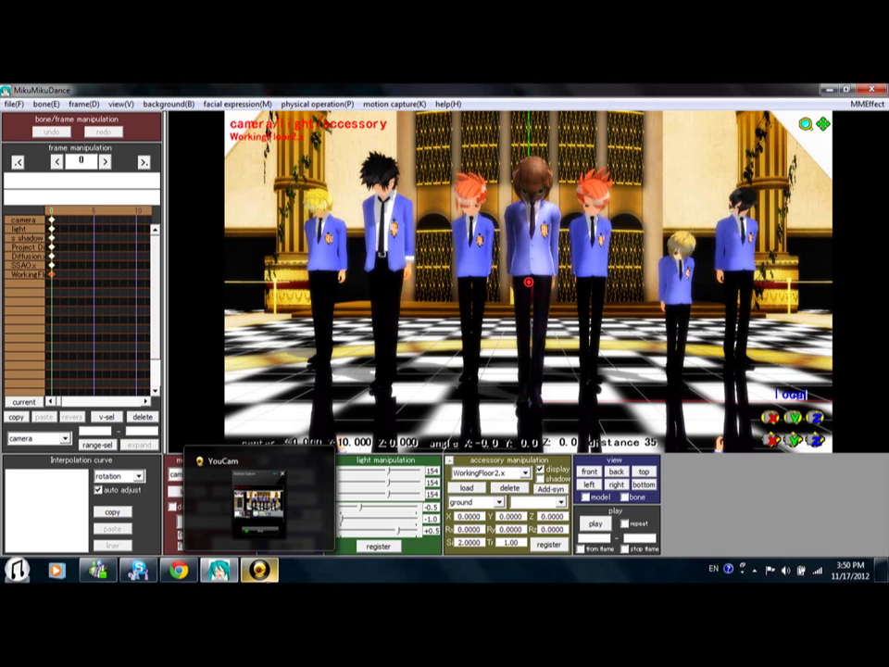